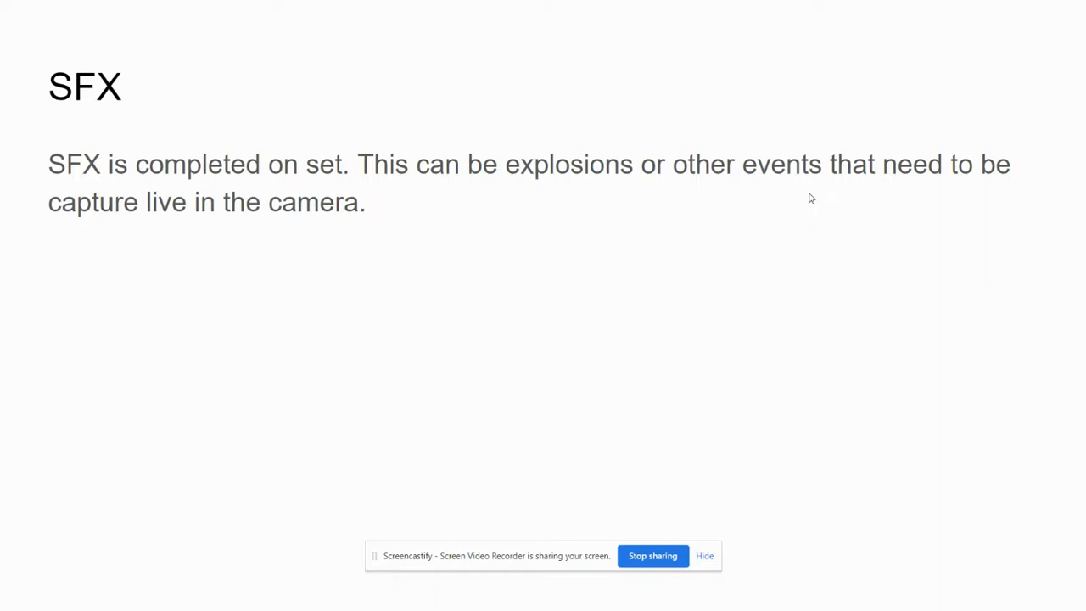
Advance the VFX presentation to the Next Level VFX slide and leave the slideshow.
click(636, 234)
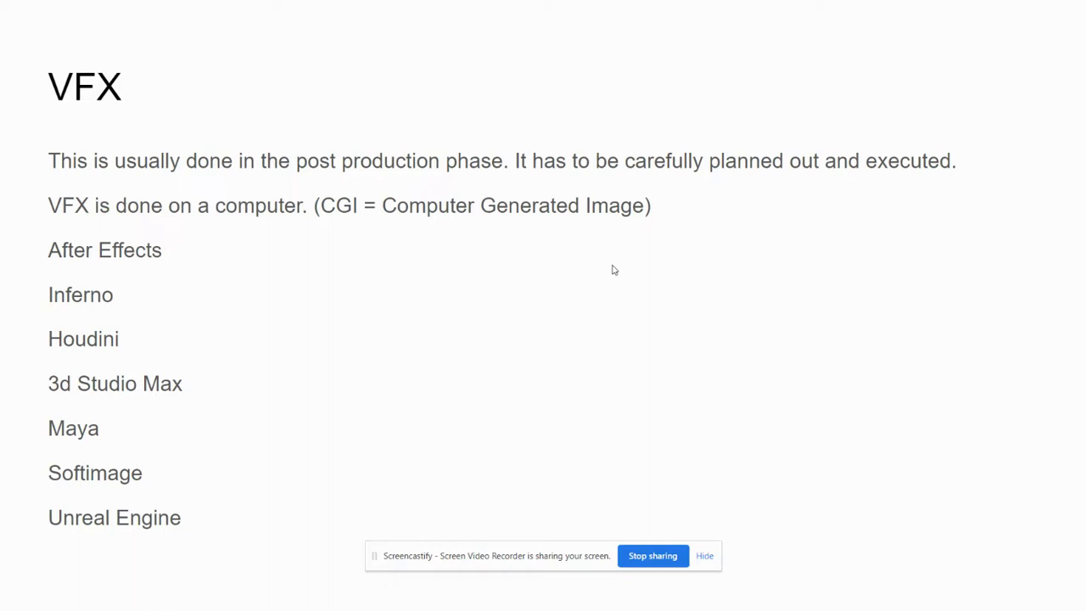
click(549, 304)
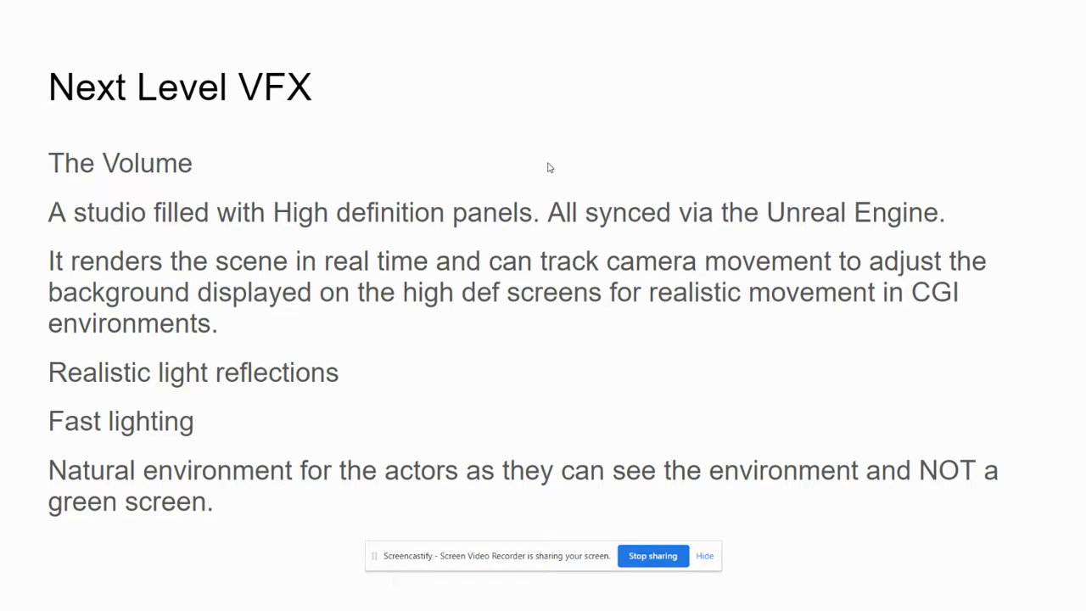
key(Escape)
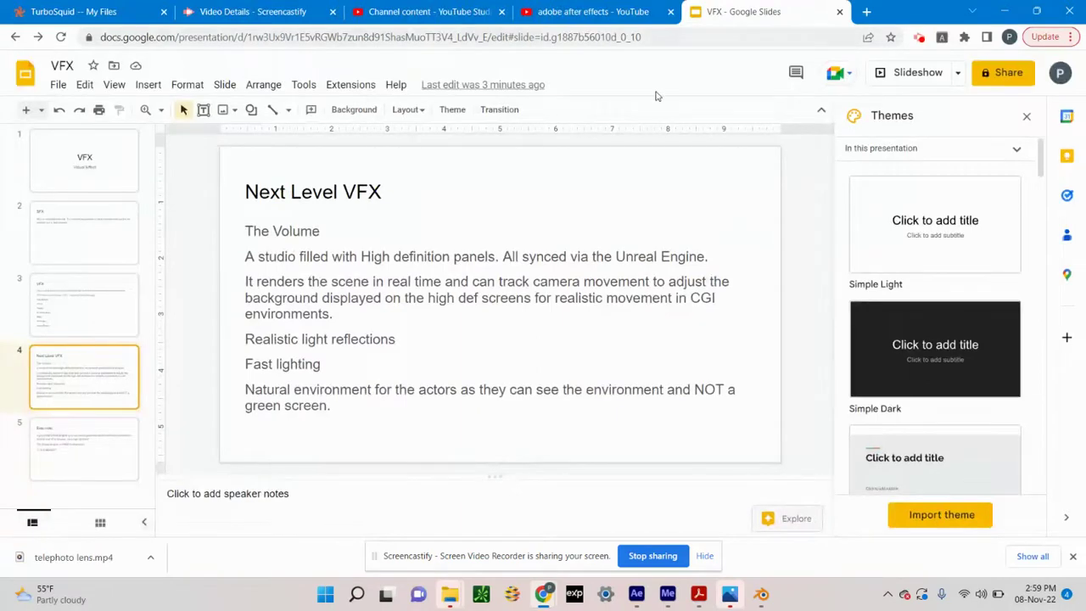
Look at the YouTube results for Adobe After Effects, switch to After Effects and collapse the IMG-0339.mp4 layer's properties.
click(565, 18)
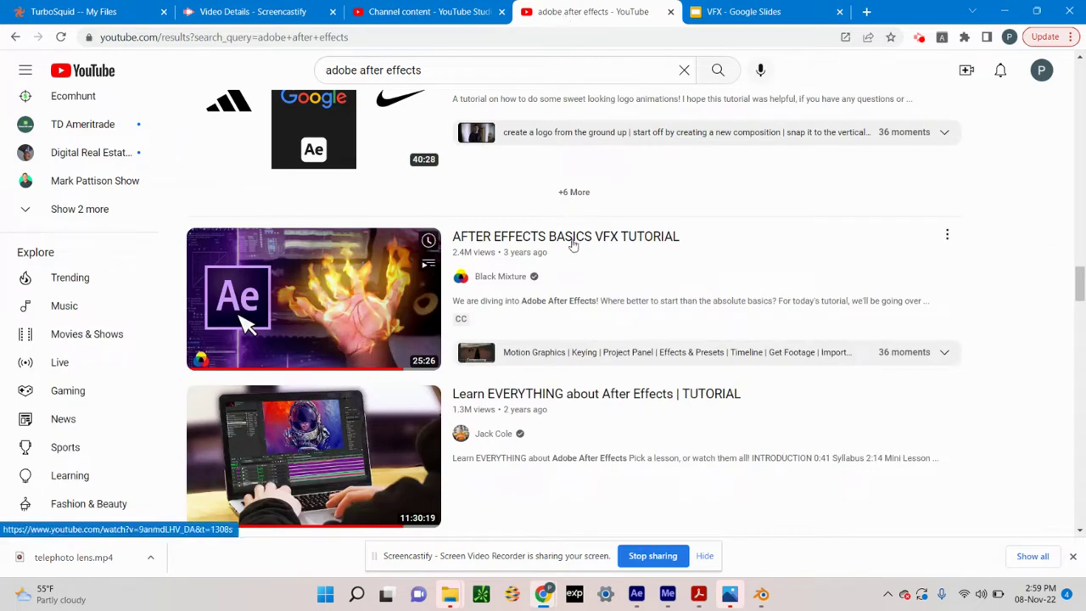
click(640, 598)
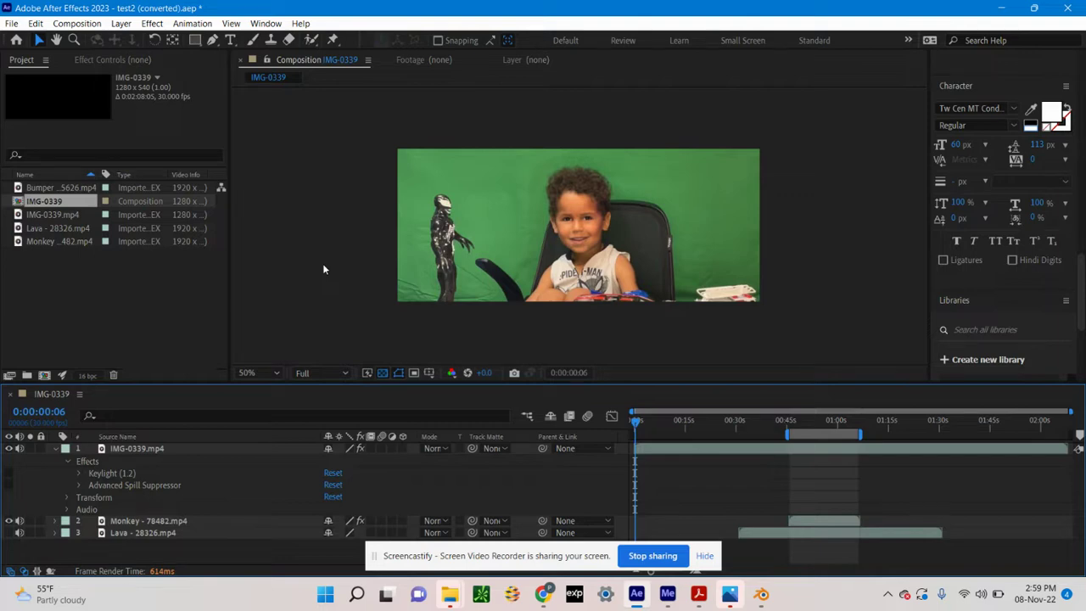
click(55, 448)
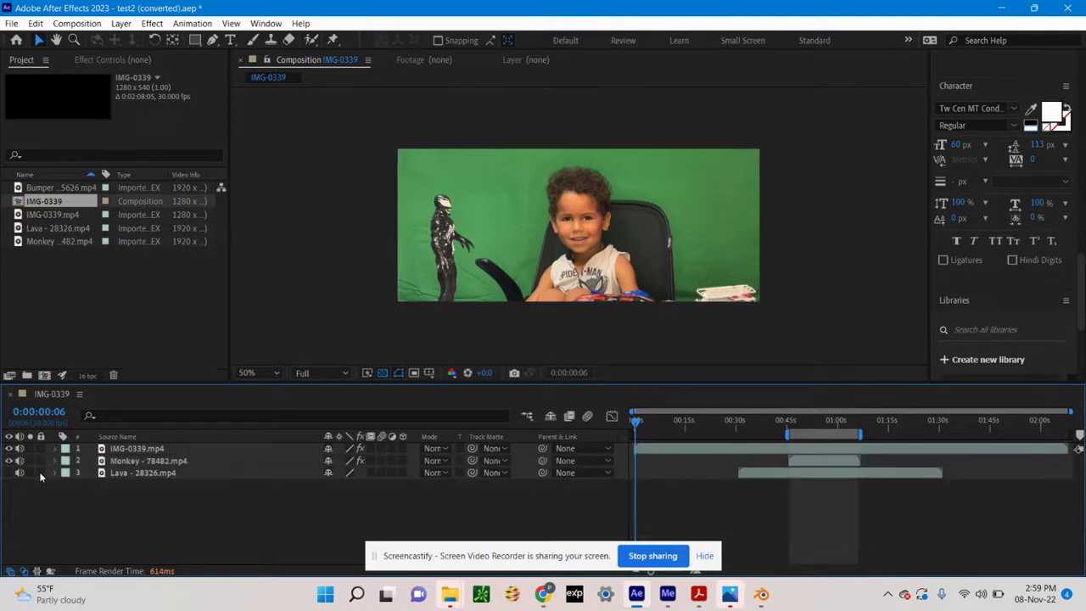
Preview the IMG-0339.mp4 layer, the Lava - 28326.mp4 footage and the Monkey - 78482.mp4 footage, with the composition time at 0:00:53:26.
click(151, 451)
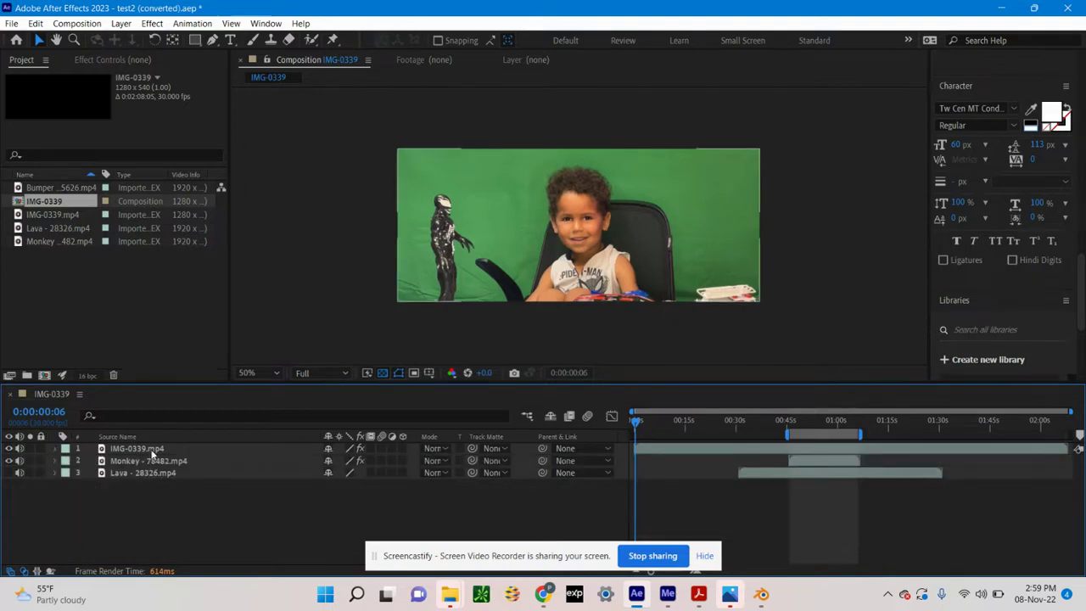
double_click(151, 452)
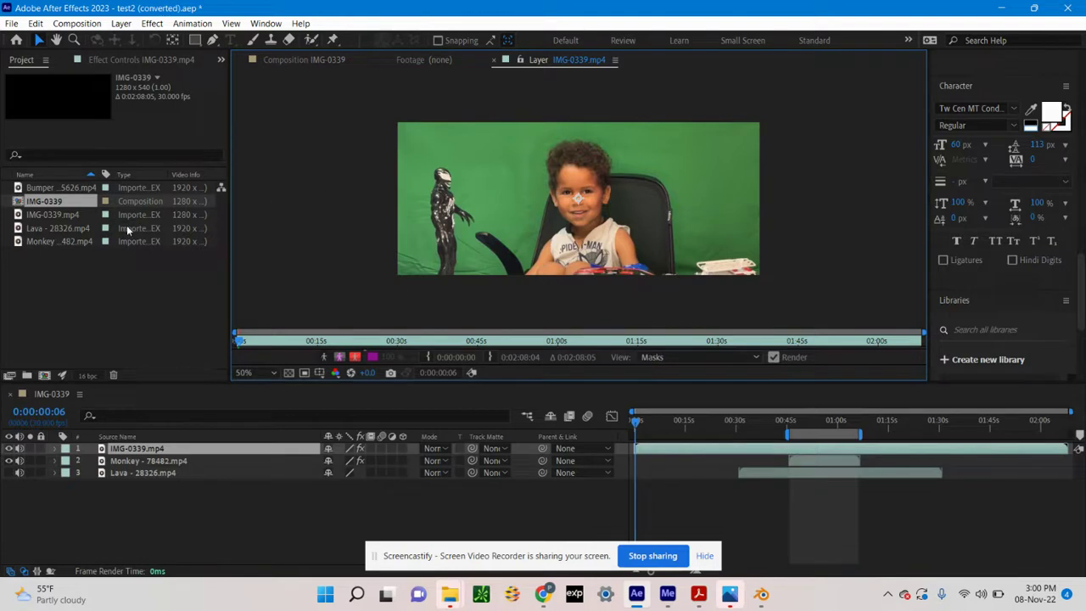
double_click(37, 227)
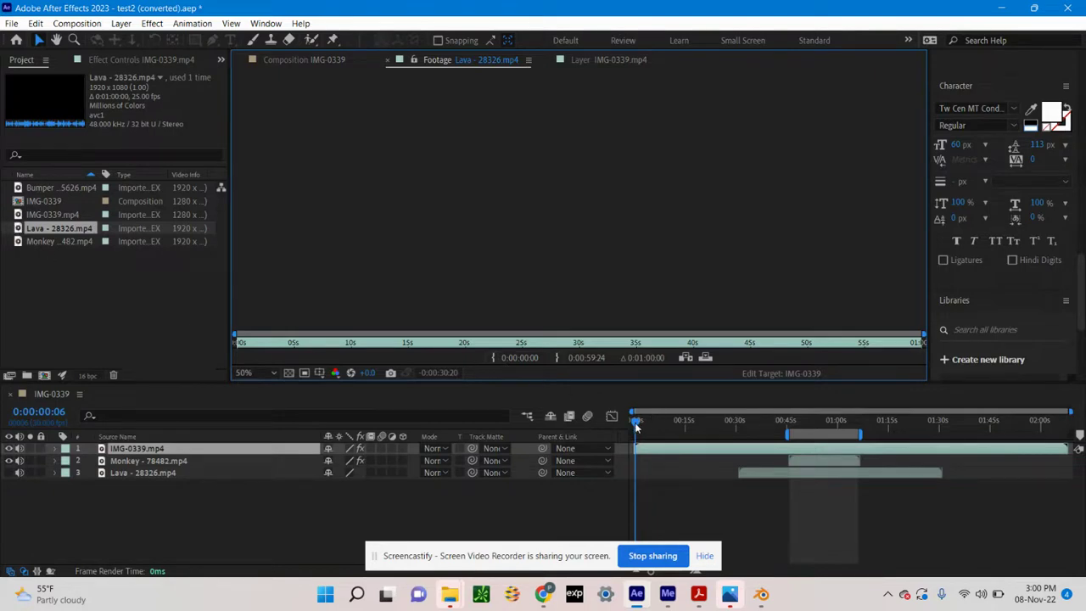
drag(637, 421, 816, 425)
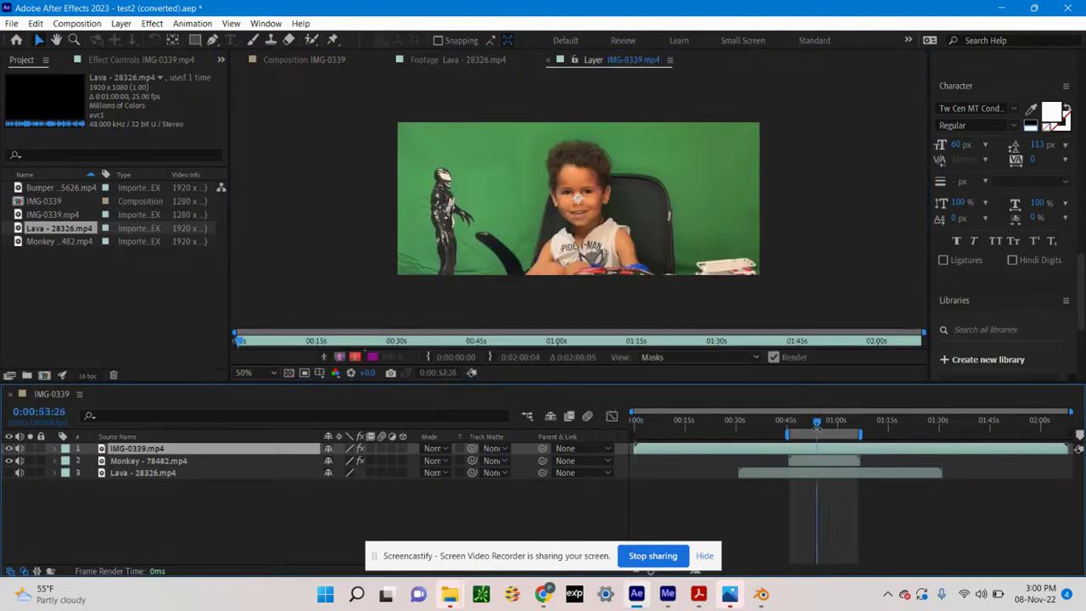
double_click(36, 229)
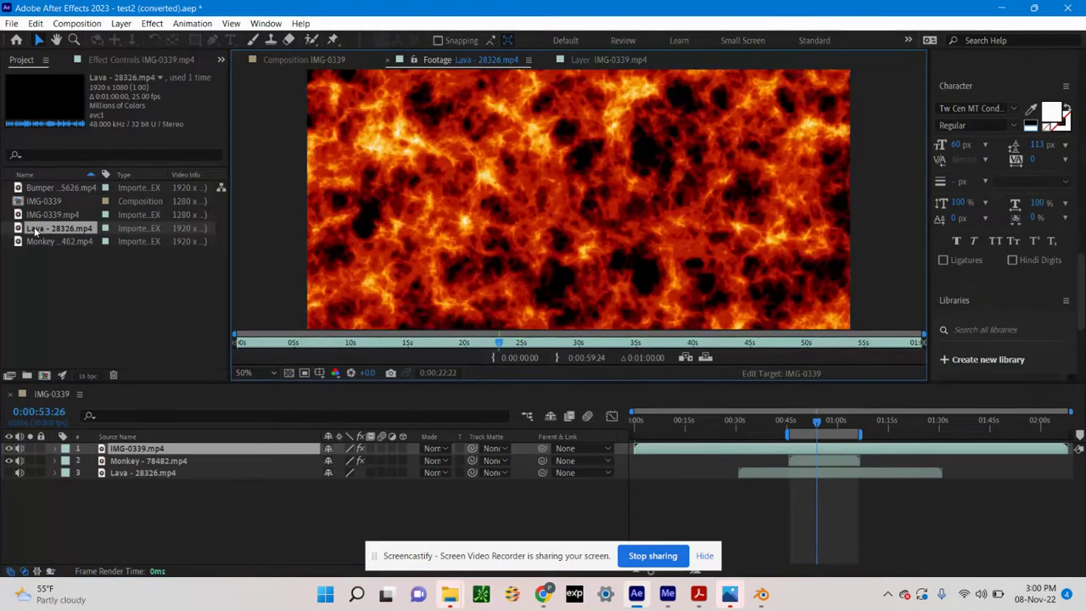
double_click(23, 242)
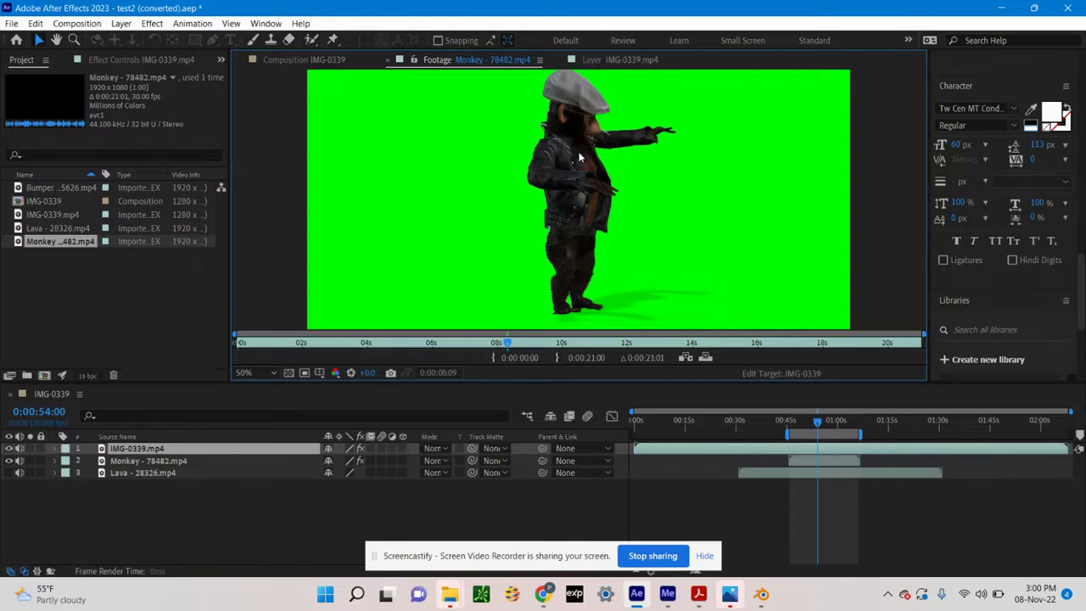
Scrub the IMG-0339.mp4 layer, then review the monkey's movement in the Monkey - 78482.mp4 footage back to 0:00:08:00.
drag(815, 427, 819, 427)
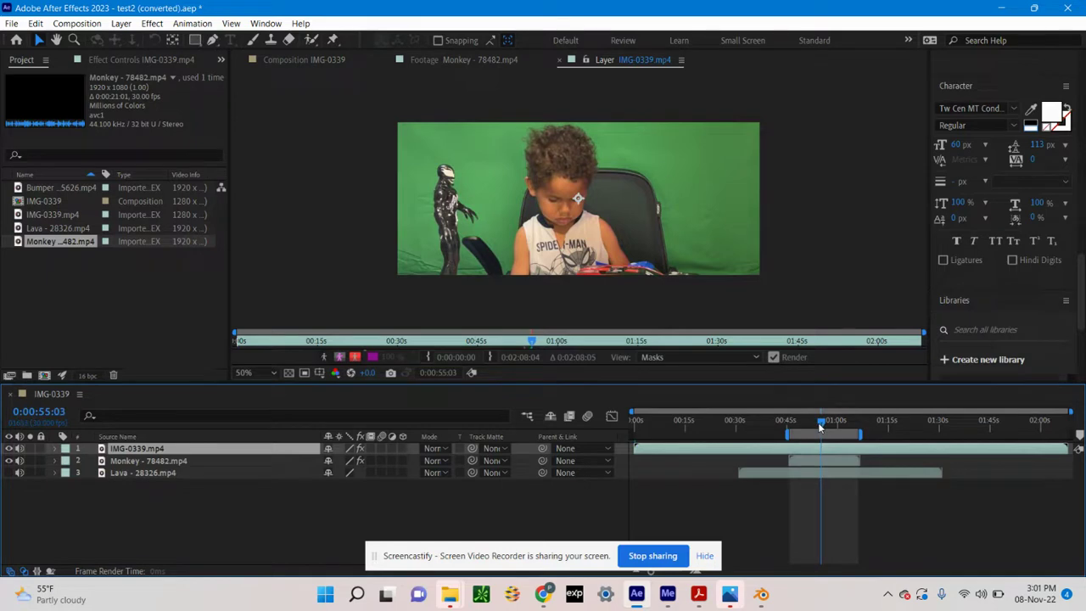
click(436, 54)
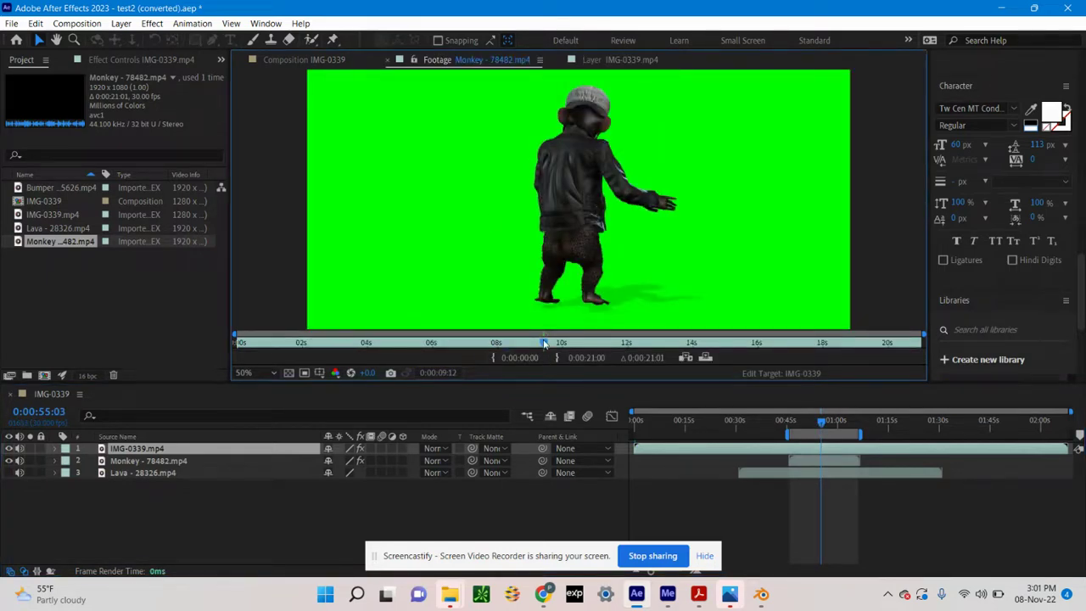
mouse_move(543, 343)
mouse_down()
mouse_move(553, 342)
mouse_move(533, 346)
mouse_up()
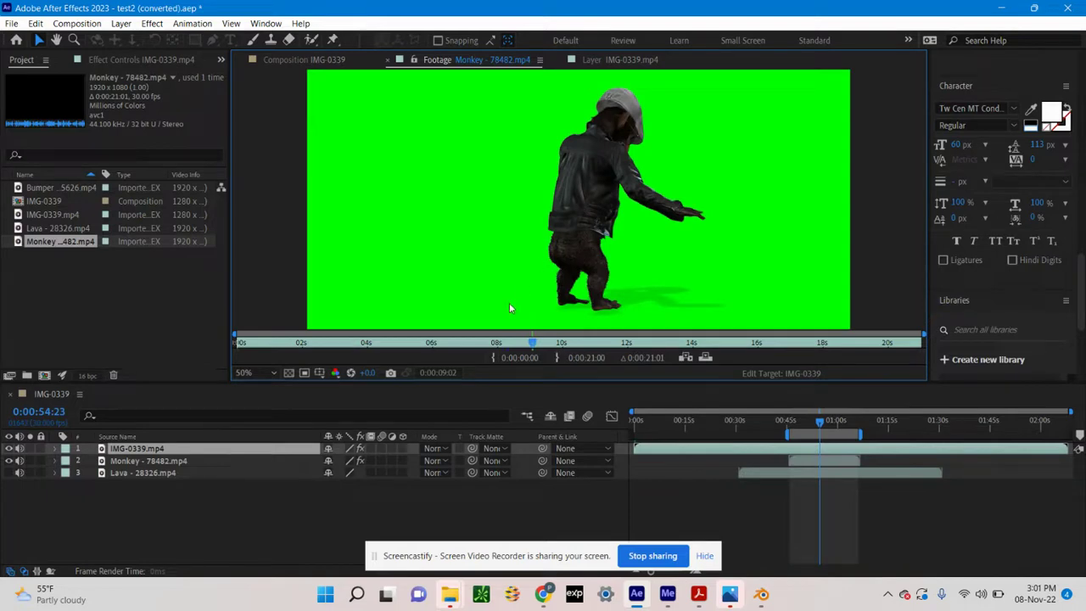
click(497, 342)
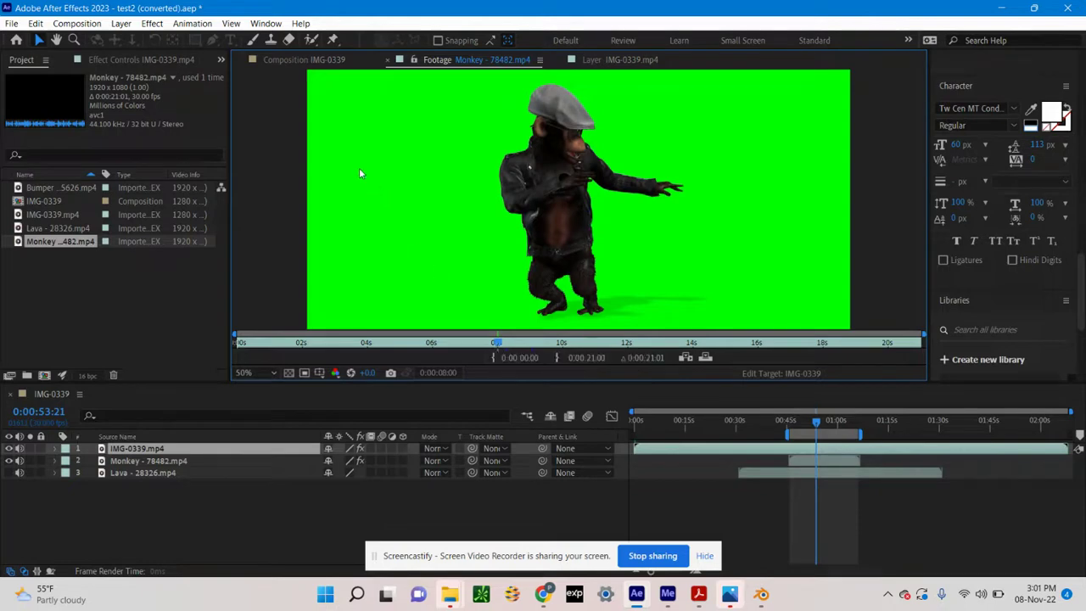
Return to the IMG-0339 composition, compare the extents of its boy and monkey layers, and select the IMG-0339.mp4 layer.
click(288, 60)
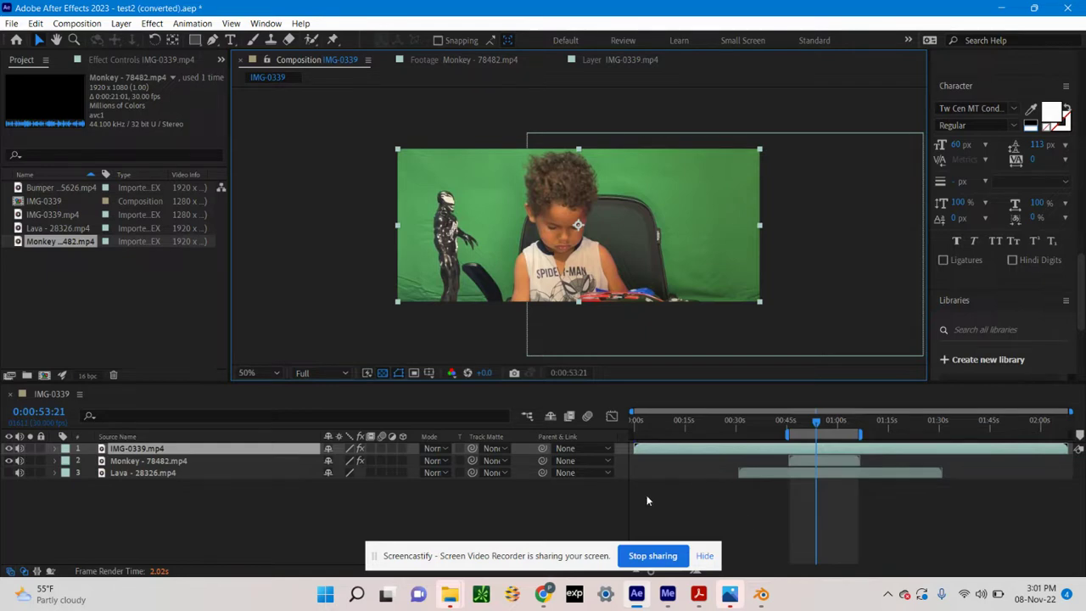
click(348, 275)
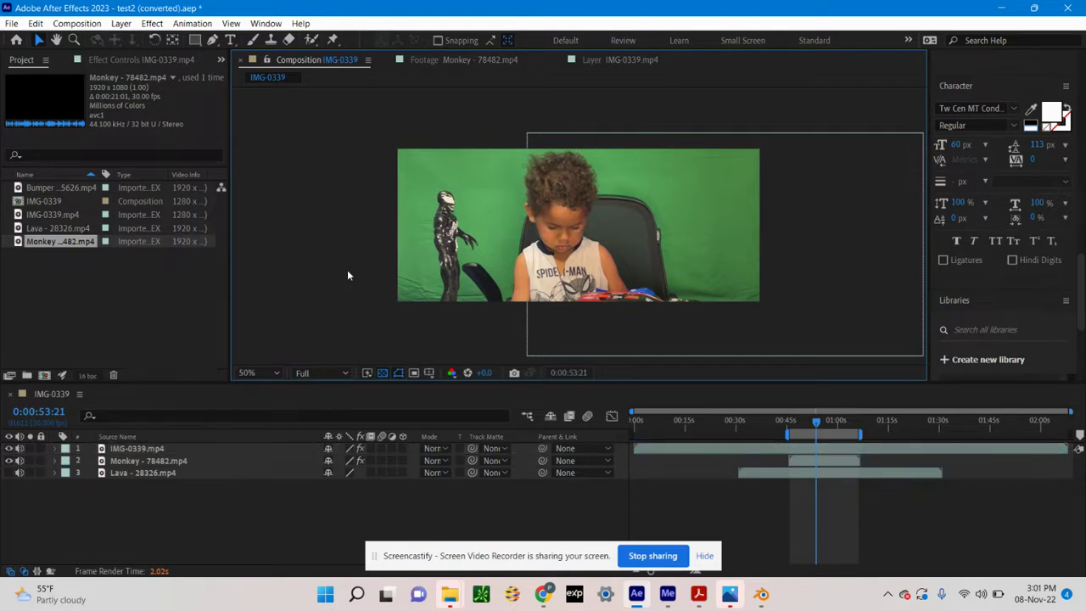
click(133, 464)
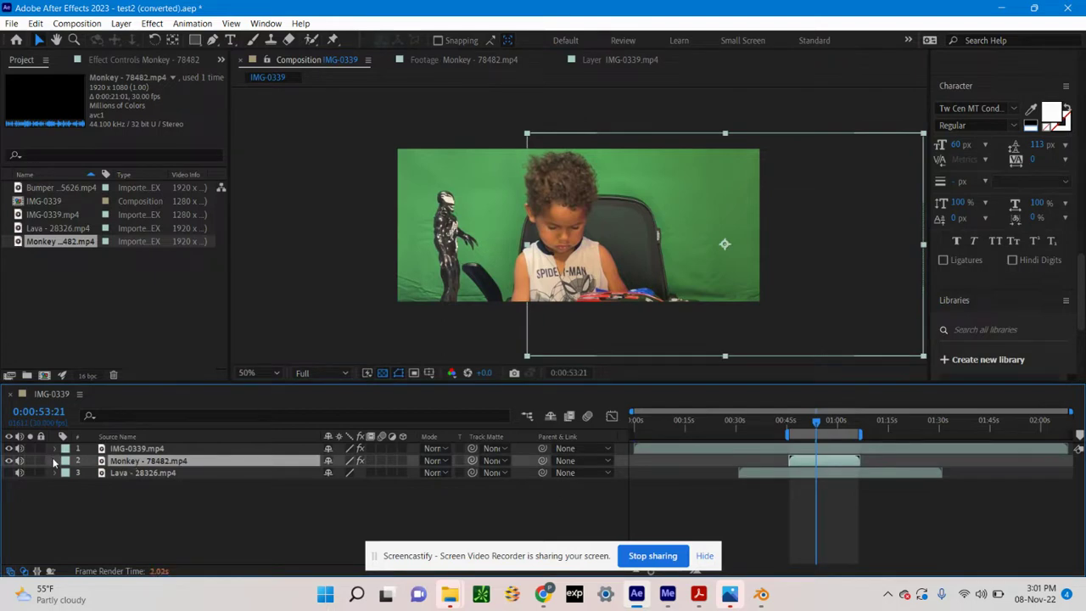
click(113, 453)
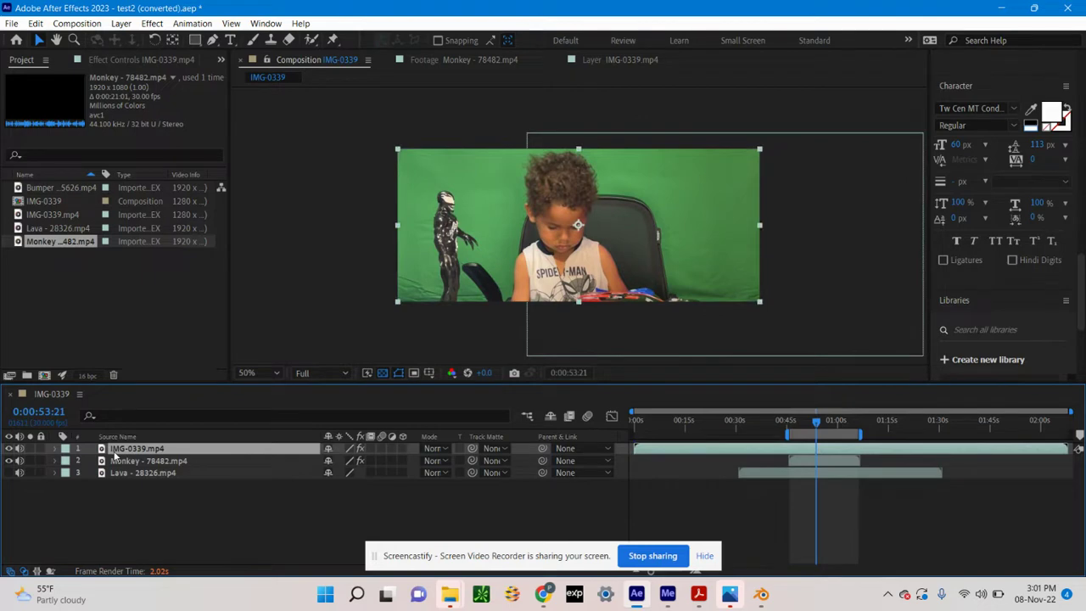
click(119, 461)
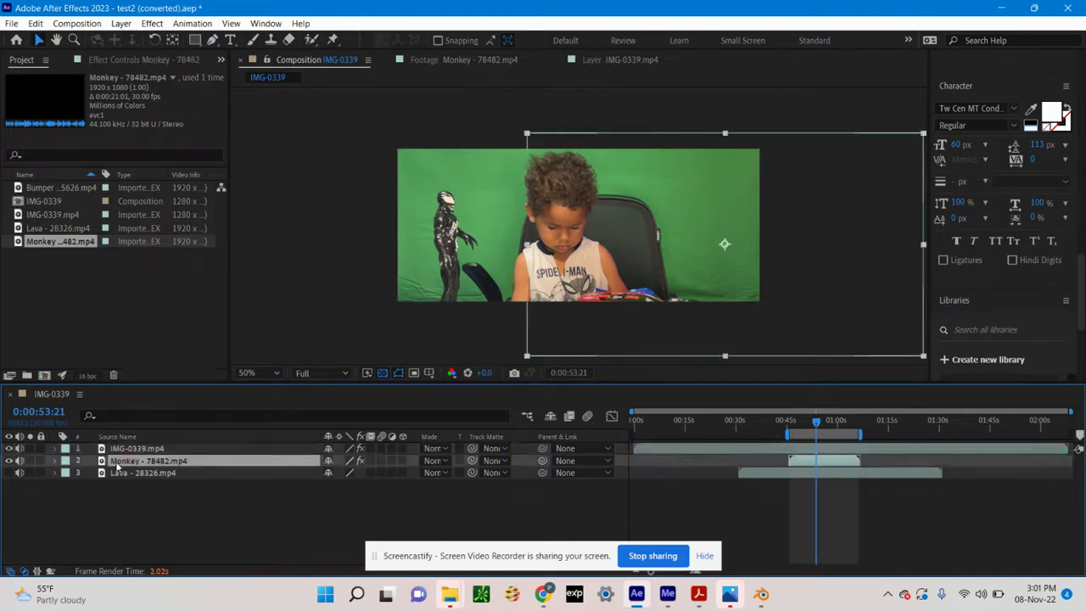
click(115, 450)
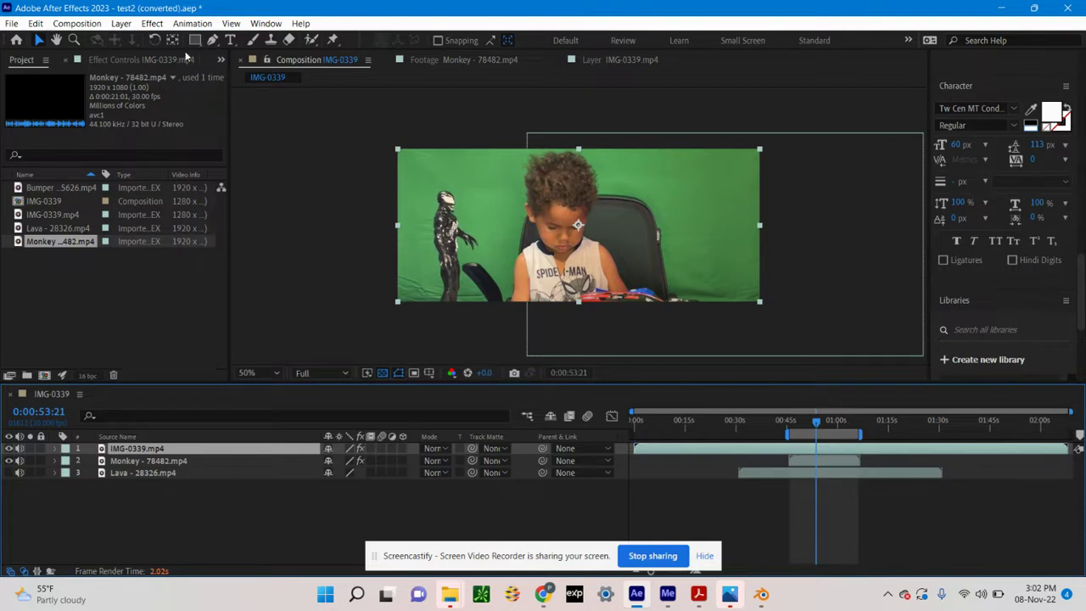
Apply the Parametric EQ audio effect to the IMG-0339.mp4 layer and inspect the Boost/Cut range of Band 1.
click(230, 23)
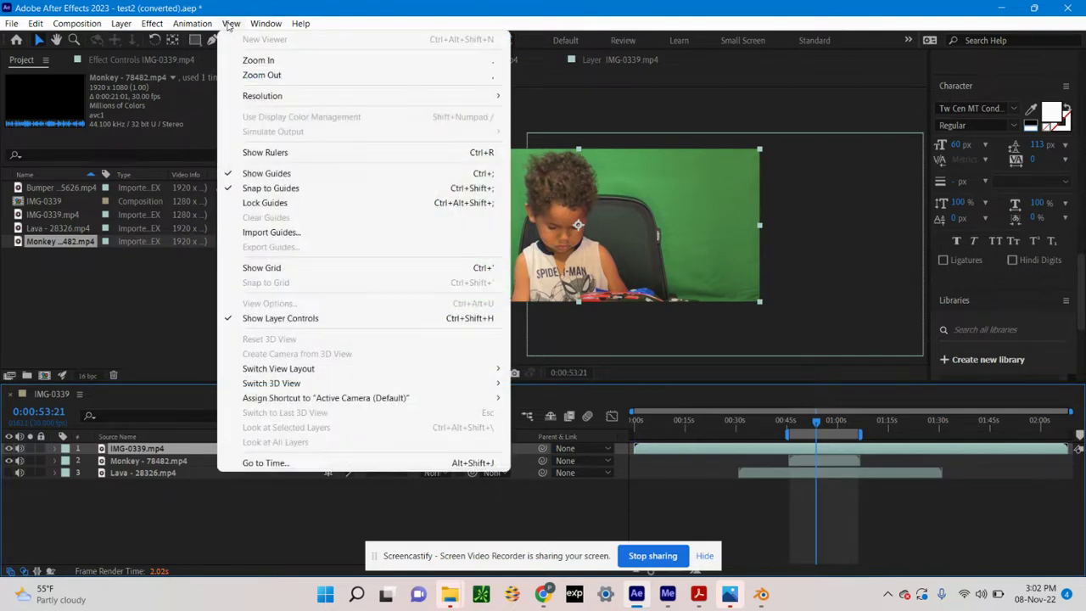
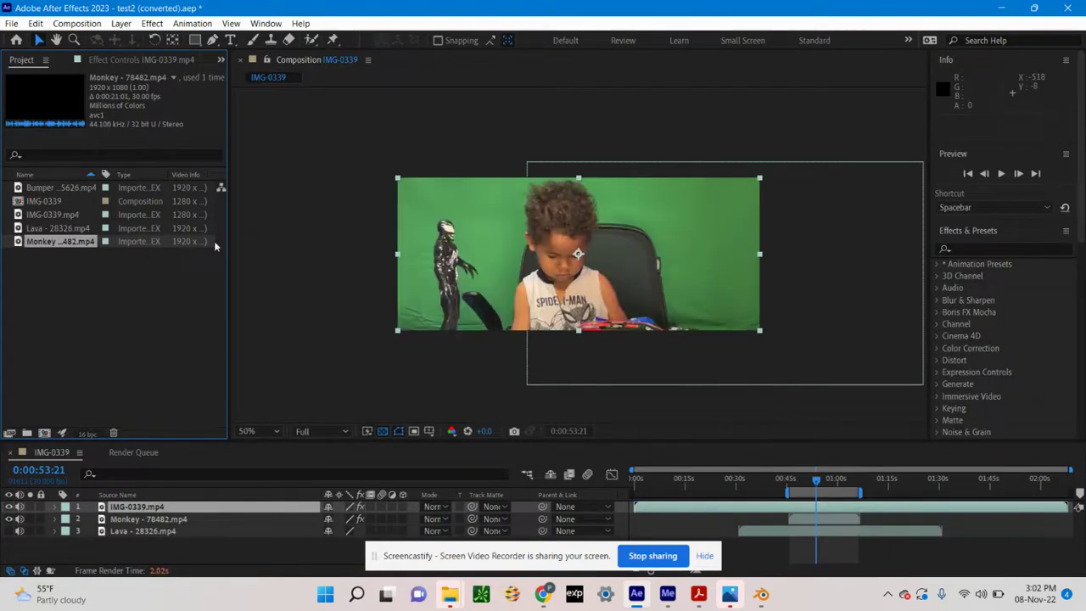
click(411, 219)
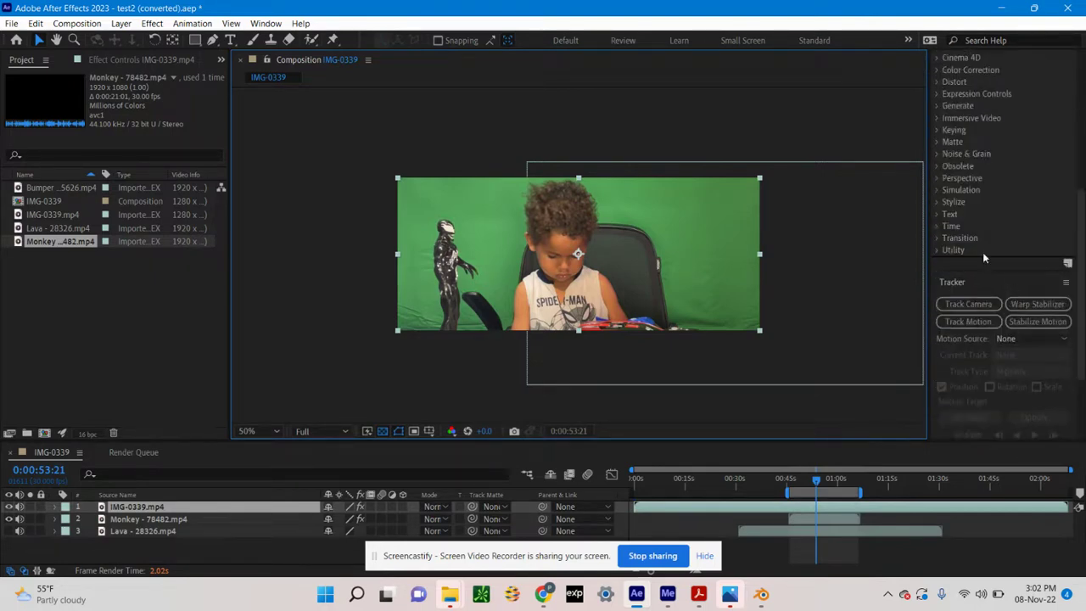
scroll(1077, 222, up, 5)
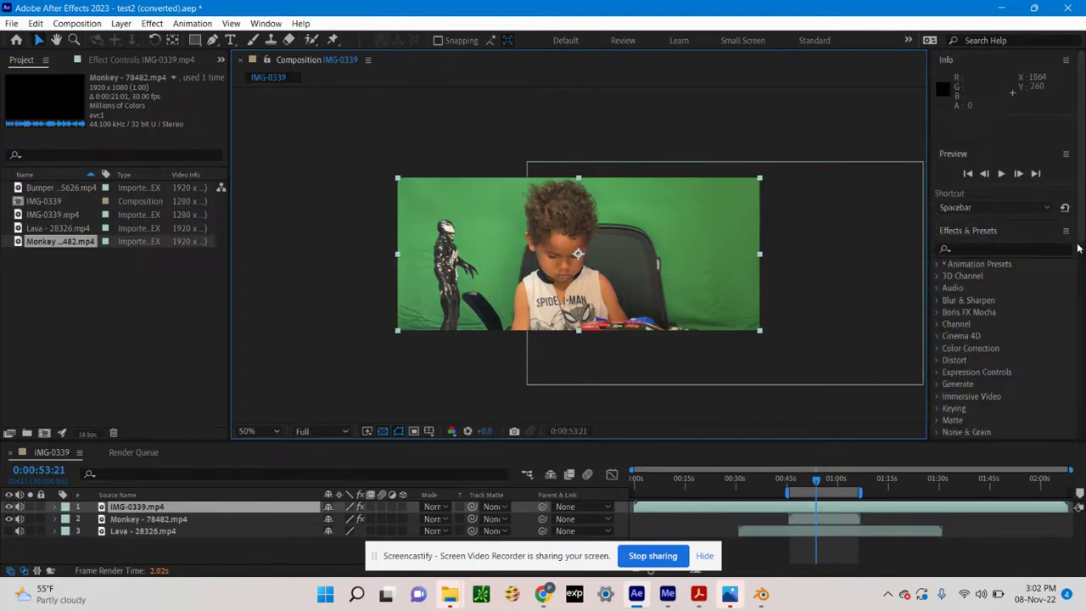
scroll(1080, 405, down, 5)
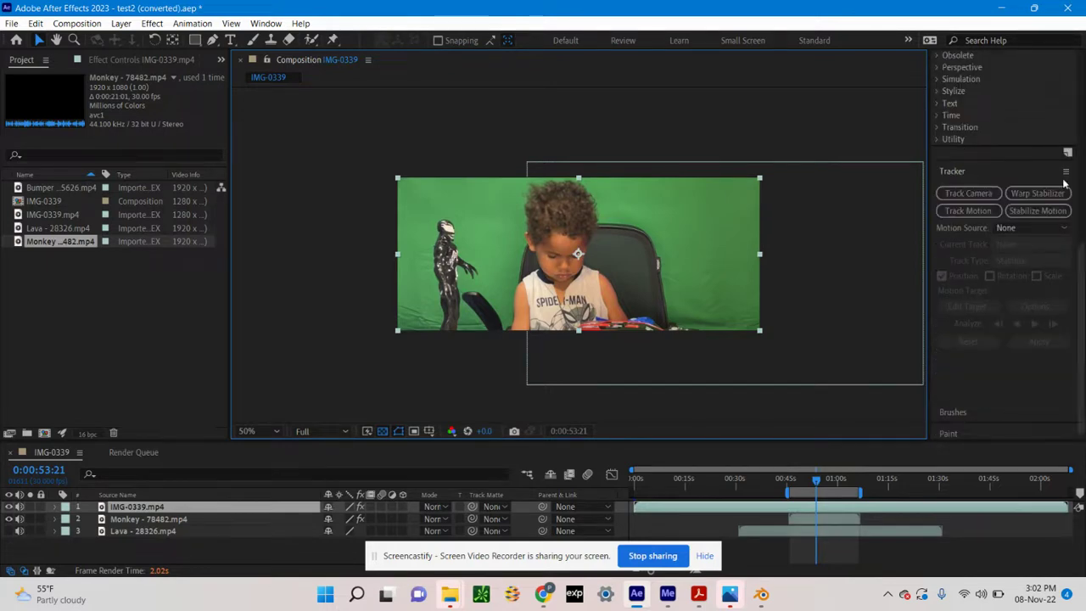
scroll(1082, 158, up, 3)
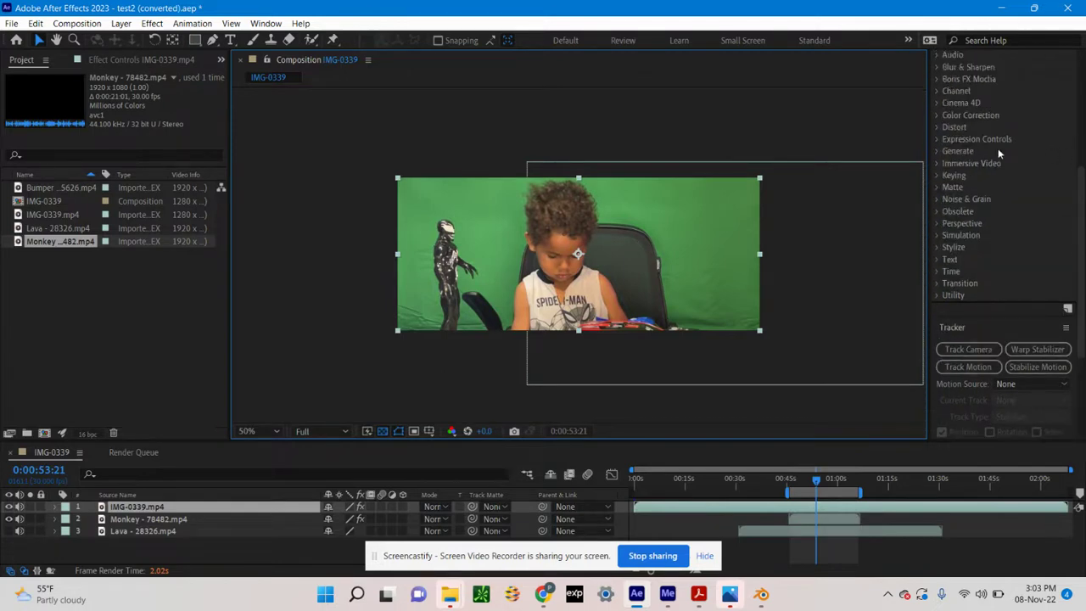
click(936, 55)
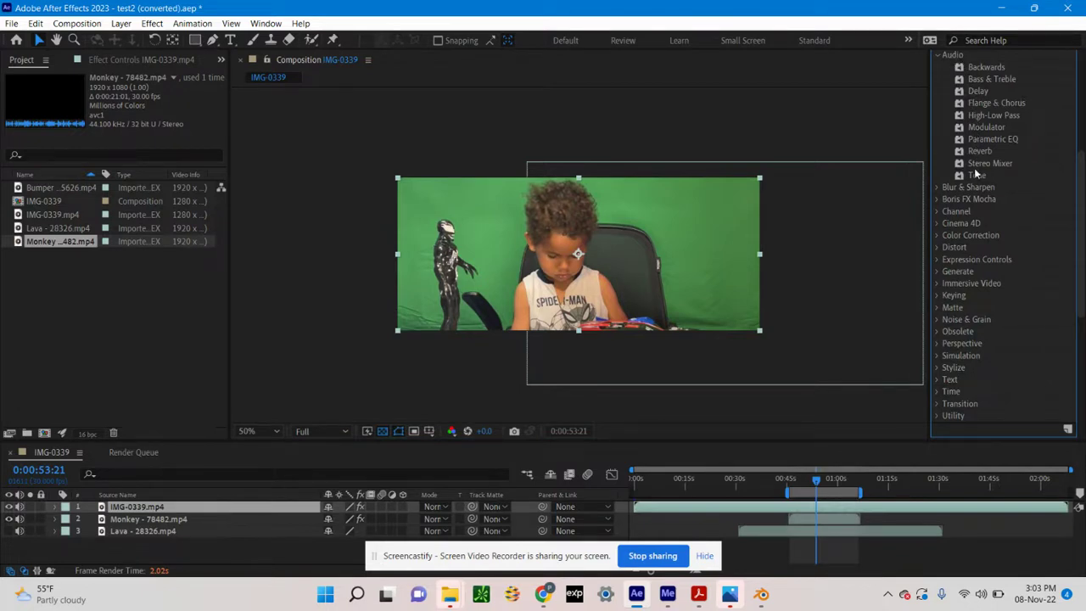
click(960, 141)
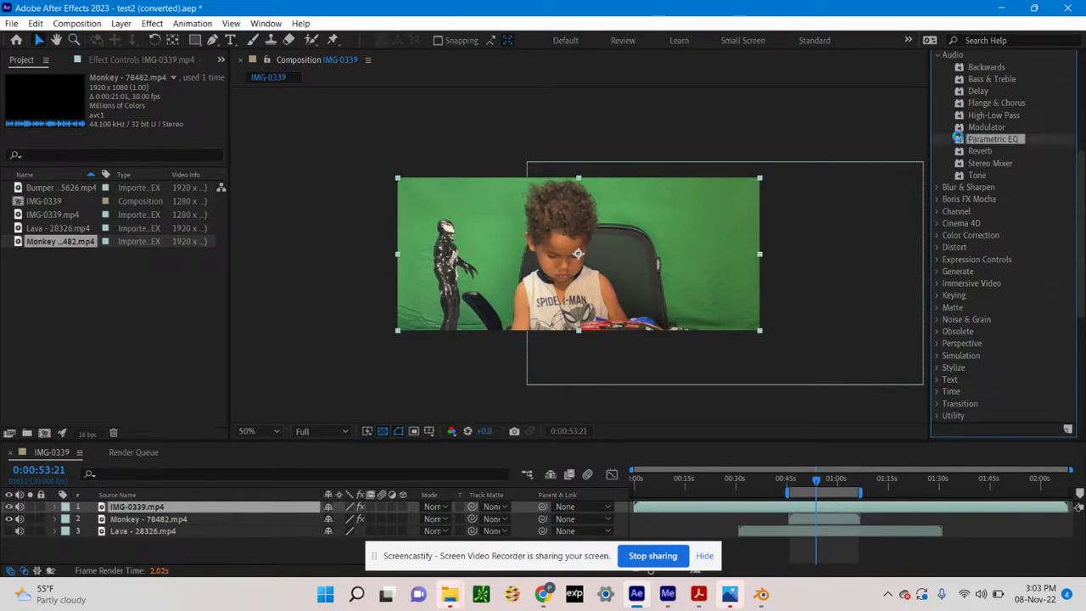
double_click(959, 141)
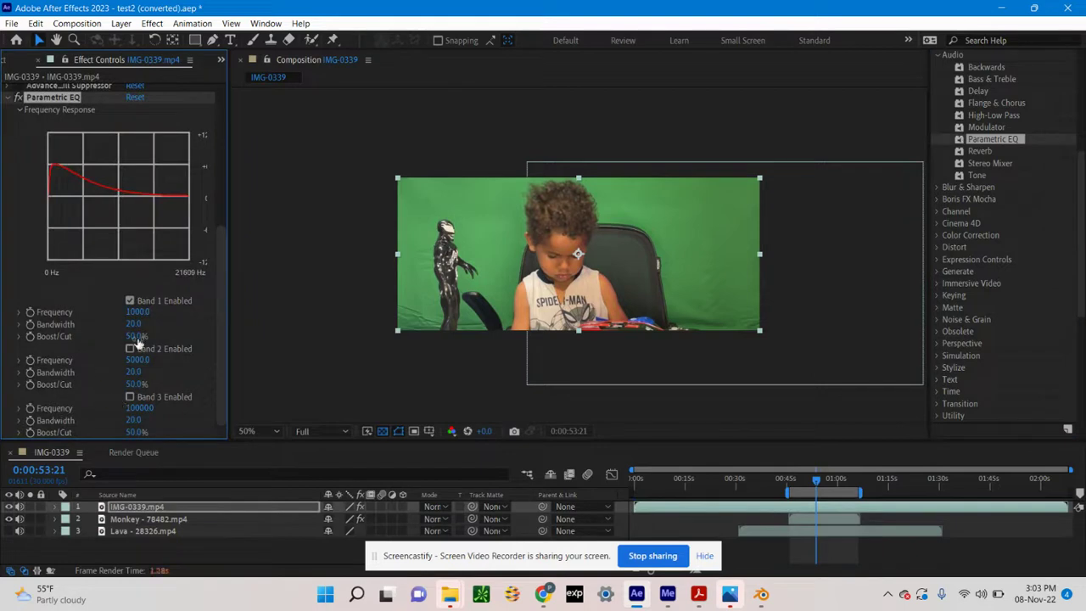
click(19, 336)
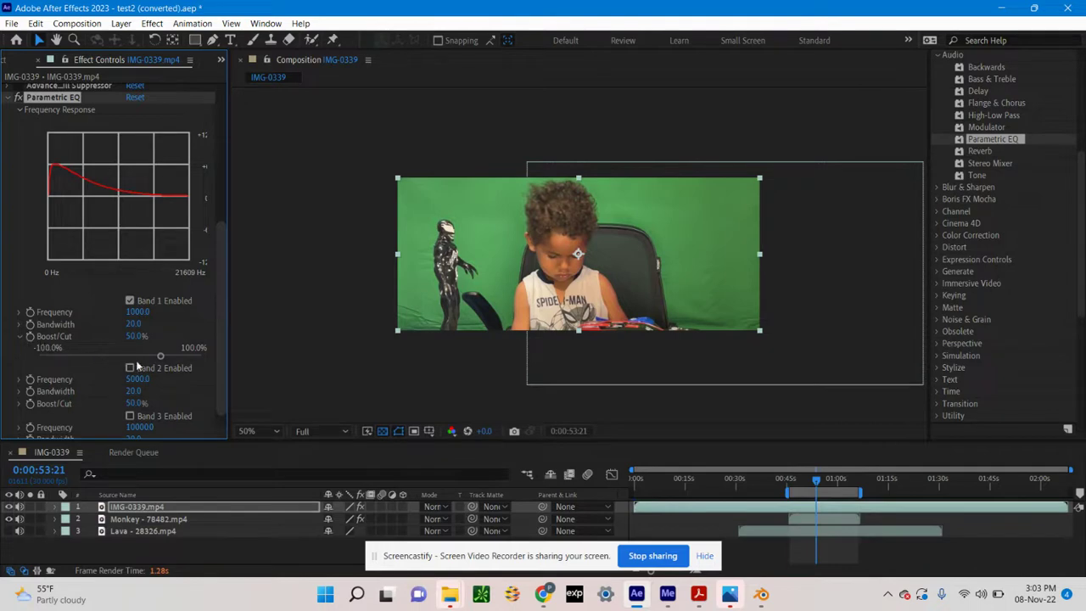
click(20, 339)
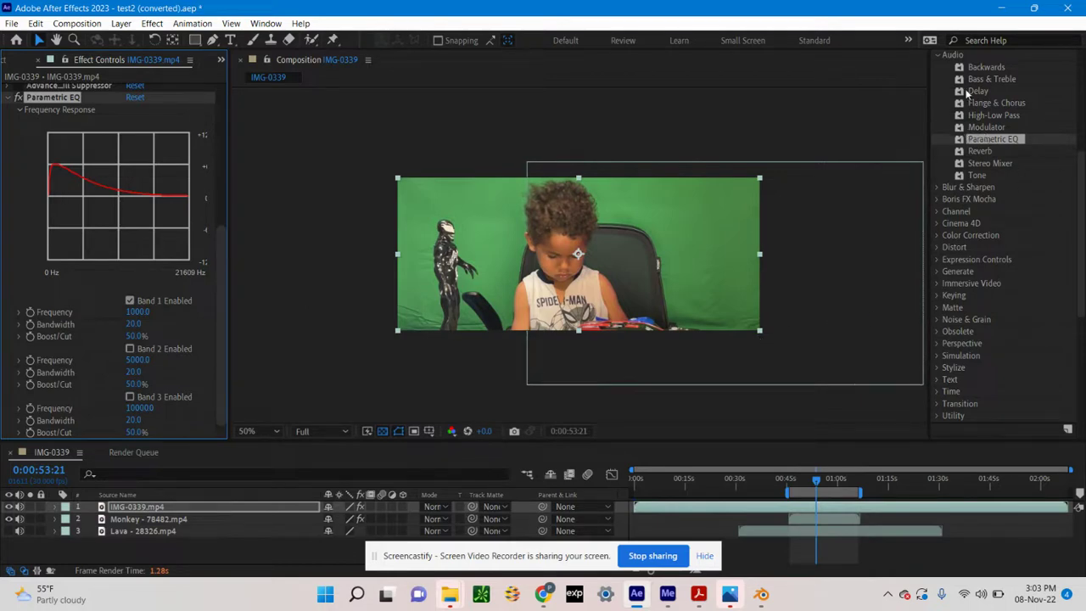
Collapse the Audio effects category and list the available Keying effects.
click(936, 55)
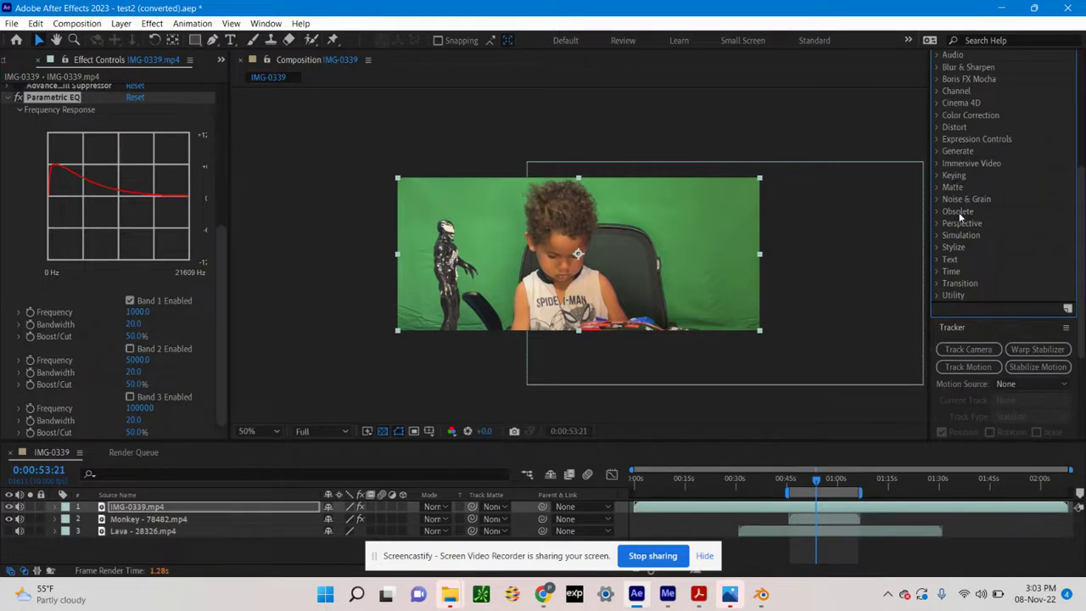
click(937, 175)
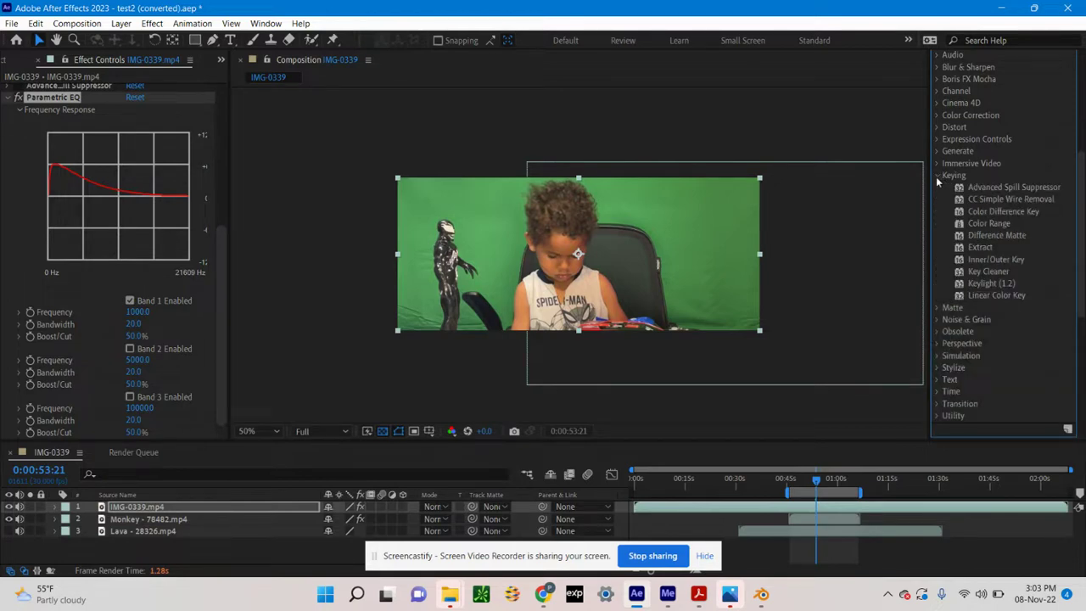
Apply the Keylight (1.2) effect to the IMG-0339.mp4 layer and sample the green backdrop as its Screen Colour.
click(964, 287)
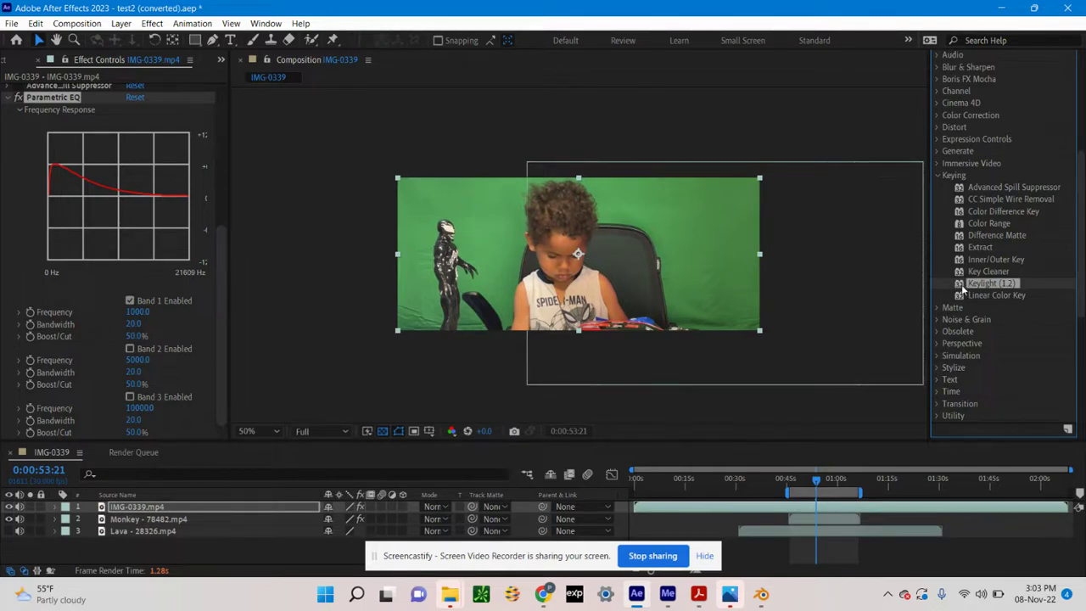
drag(962, 289, 515, 251)
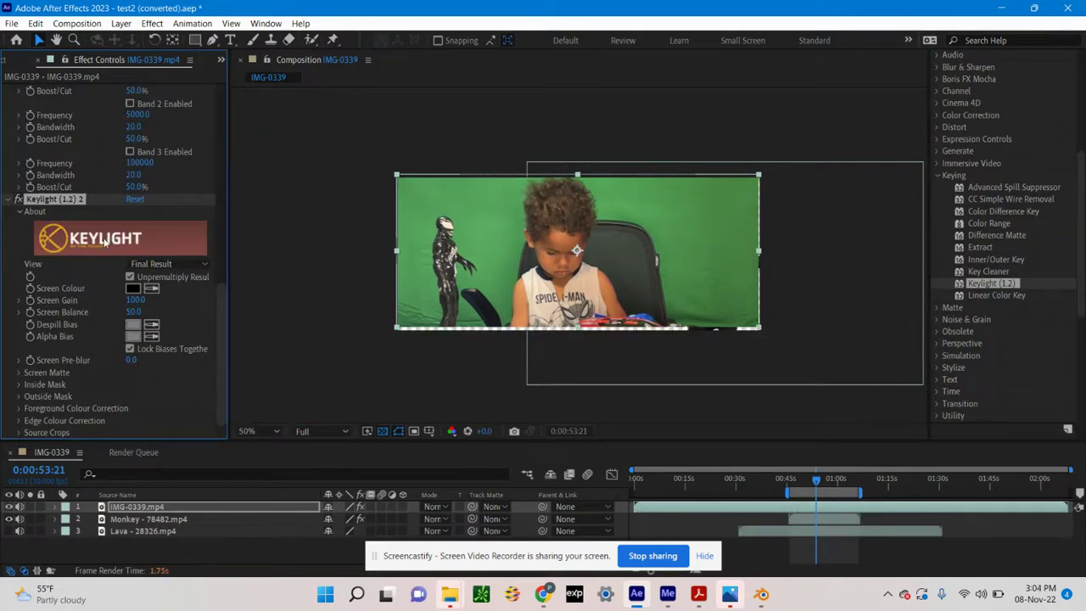
click(151, 288)
click(490, 222)
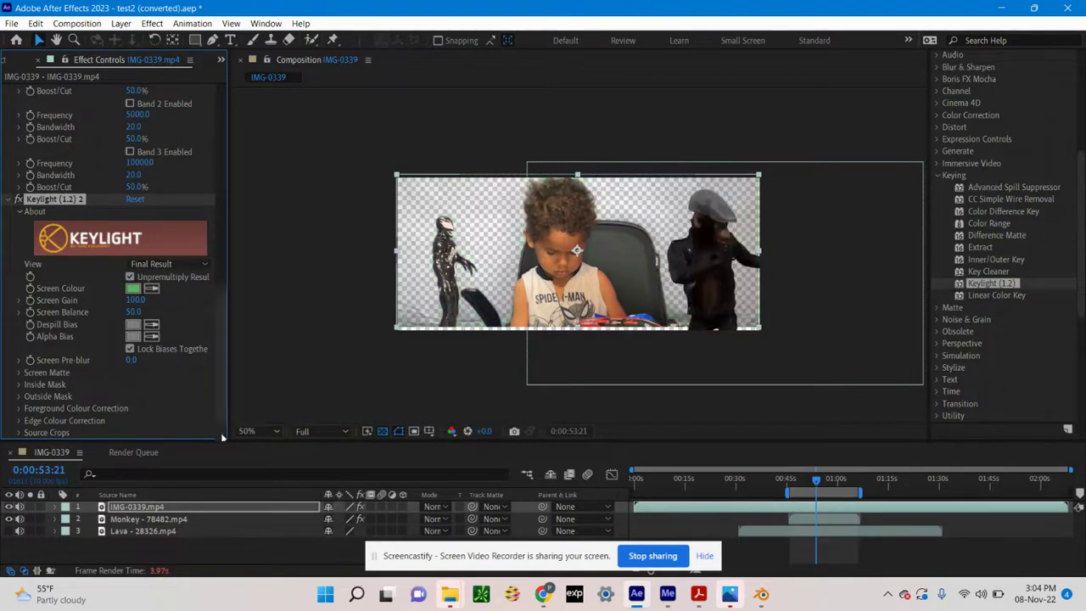
click(285, 282)
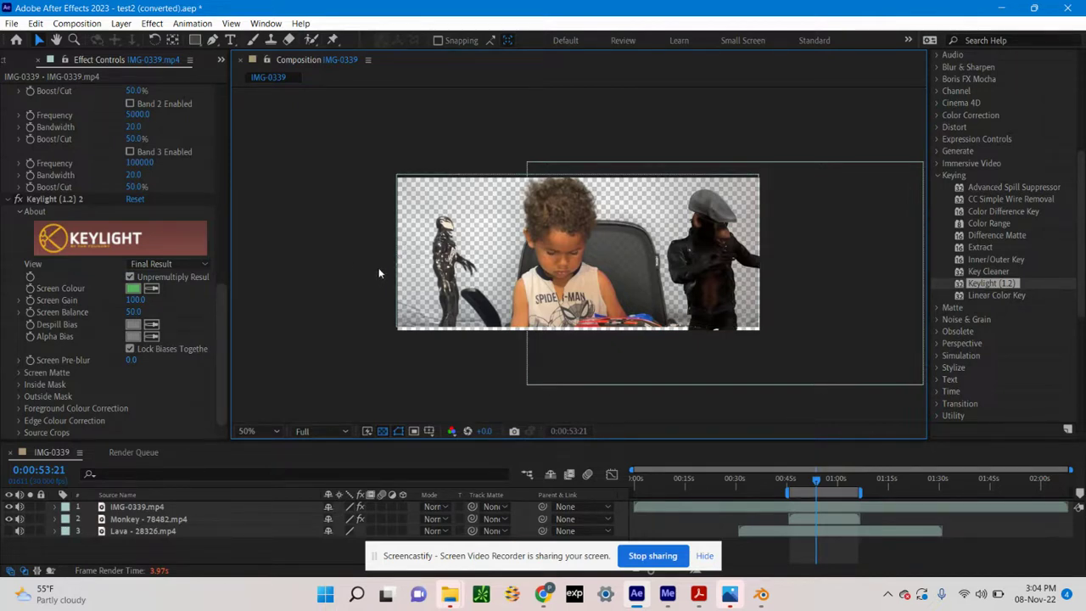
Make the Lava - 28326.mp4 layer visible as the background and shift the IMG-0339.mp4 layer slightly downward.
click(123, 529)
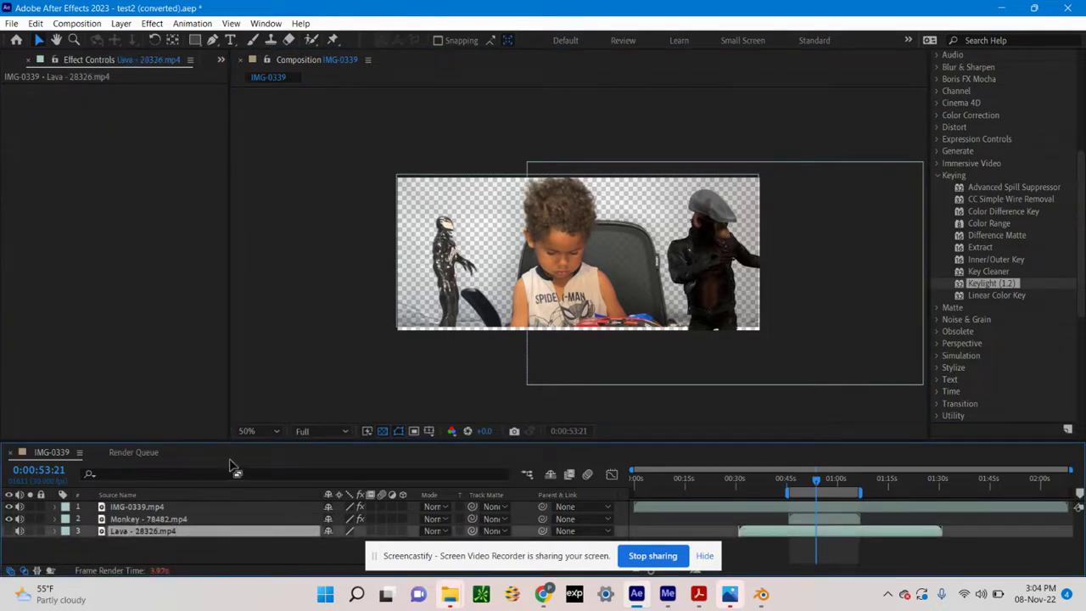
click(9, 531)
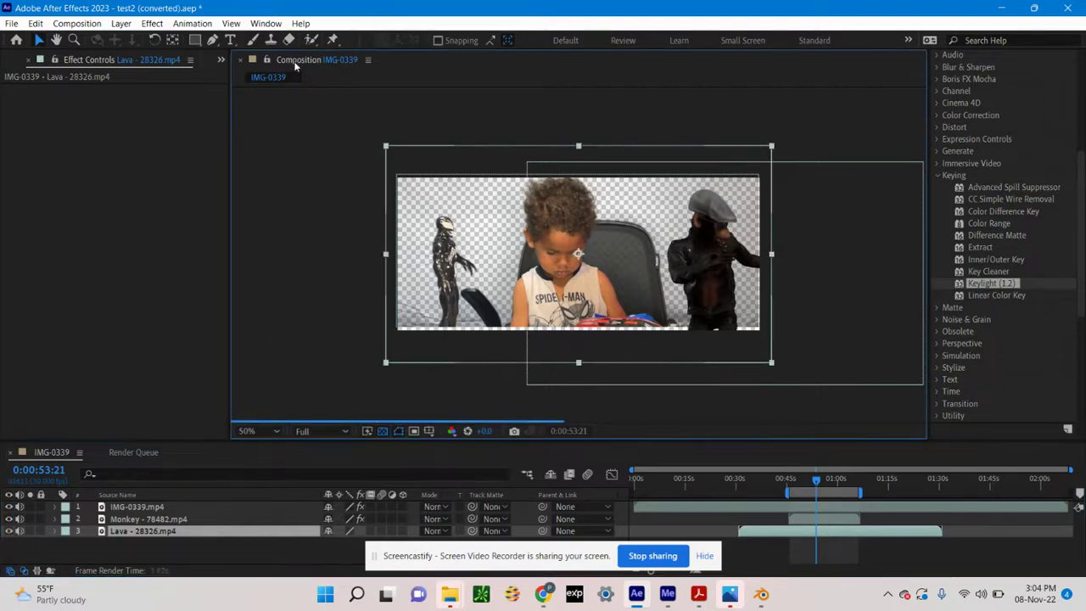
click(331, 267)
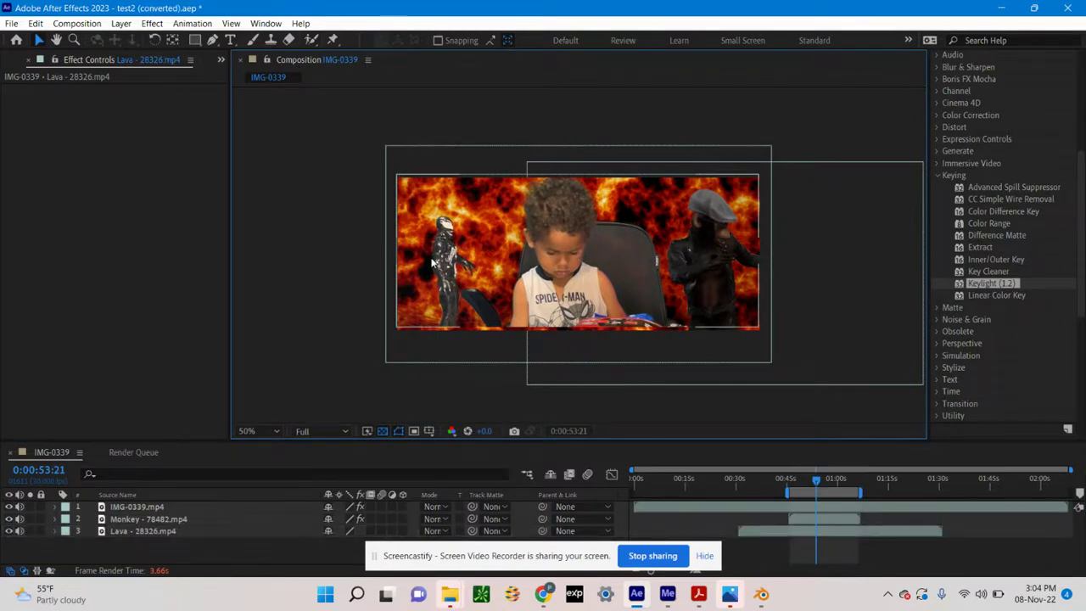
click(434, 265)
click(347, 243)
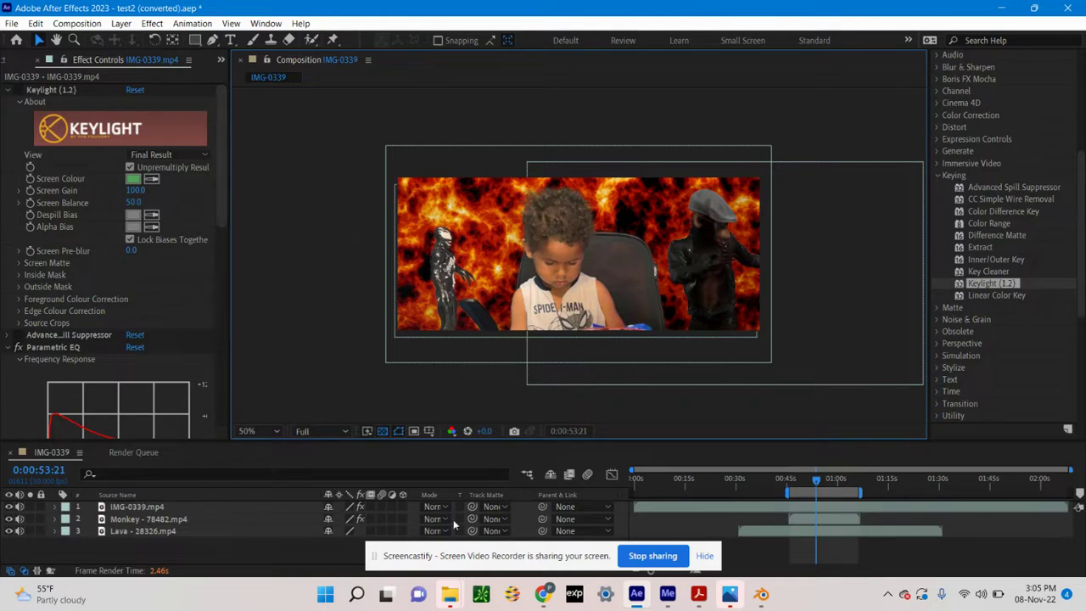
Switch to Chrome and search the web for "unreal engine" in place of the YouTube Studio channel page.
mouse_move(542, 594)
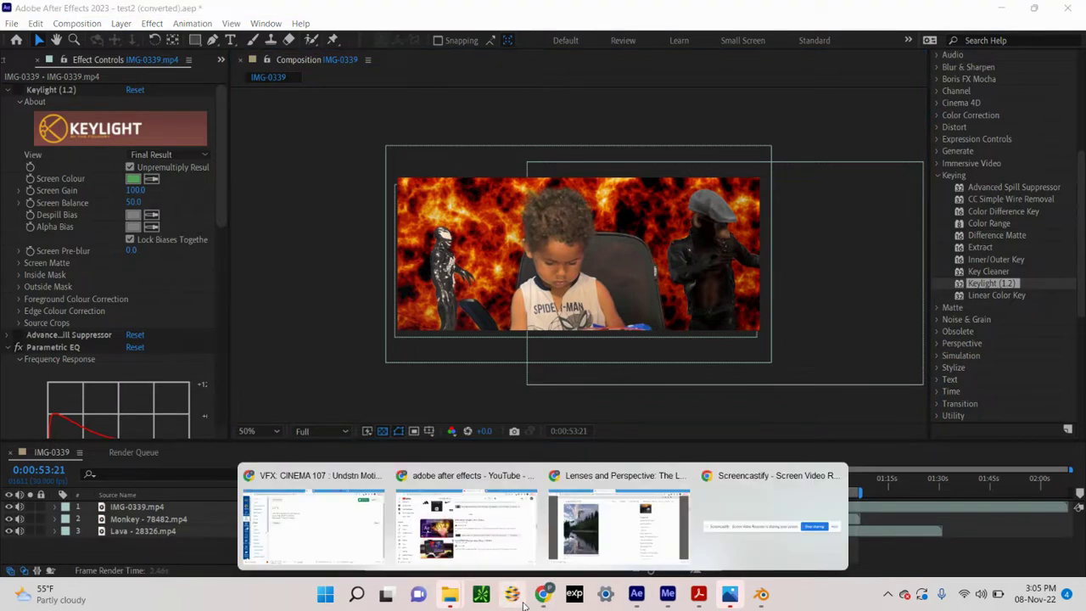
click(488, 564)
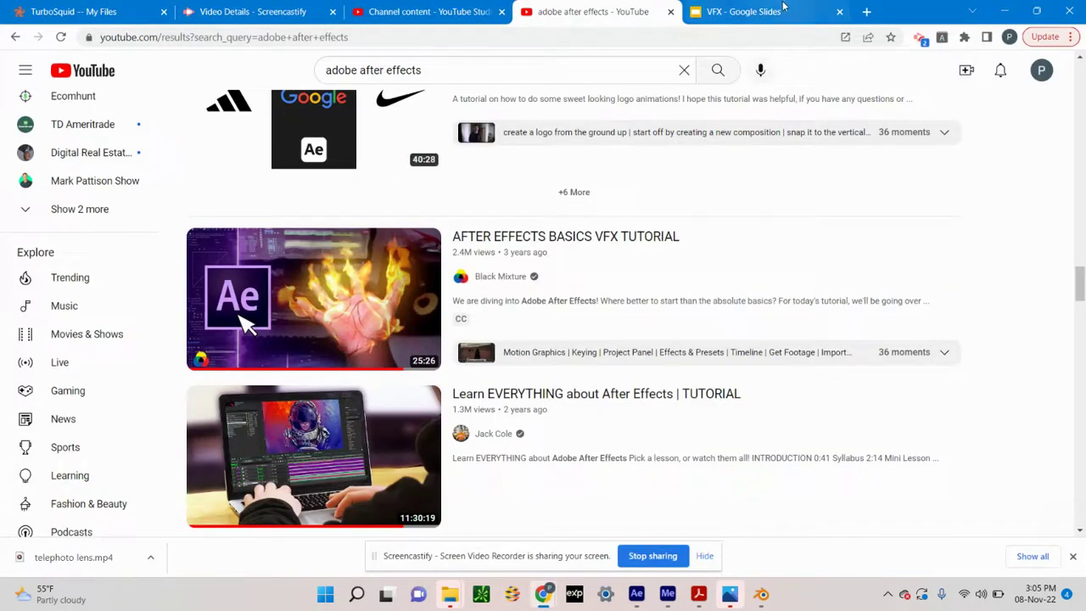
click(431, 12)
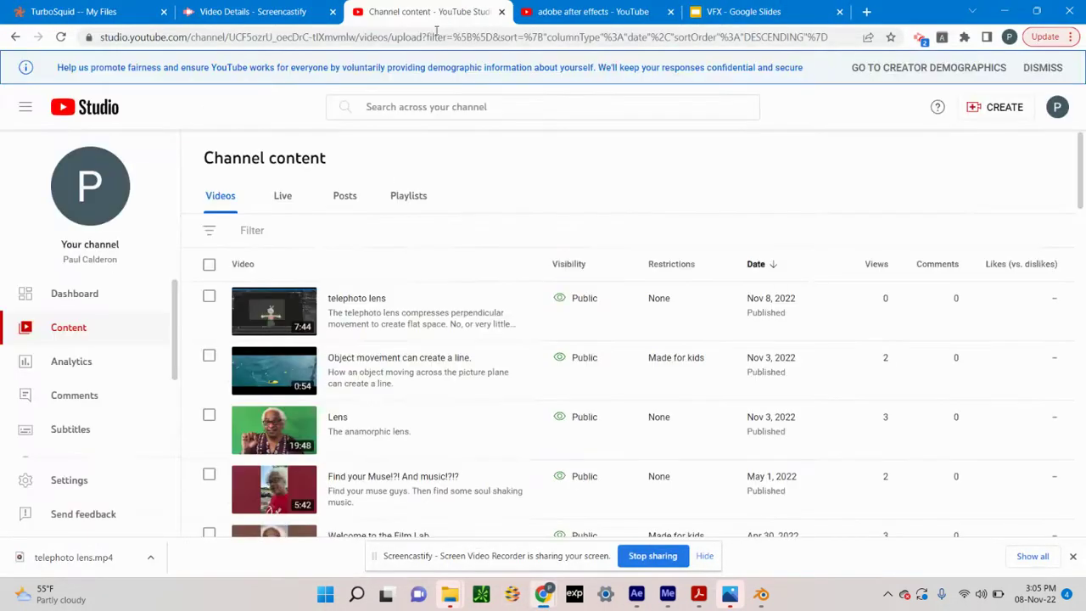
text(unr)
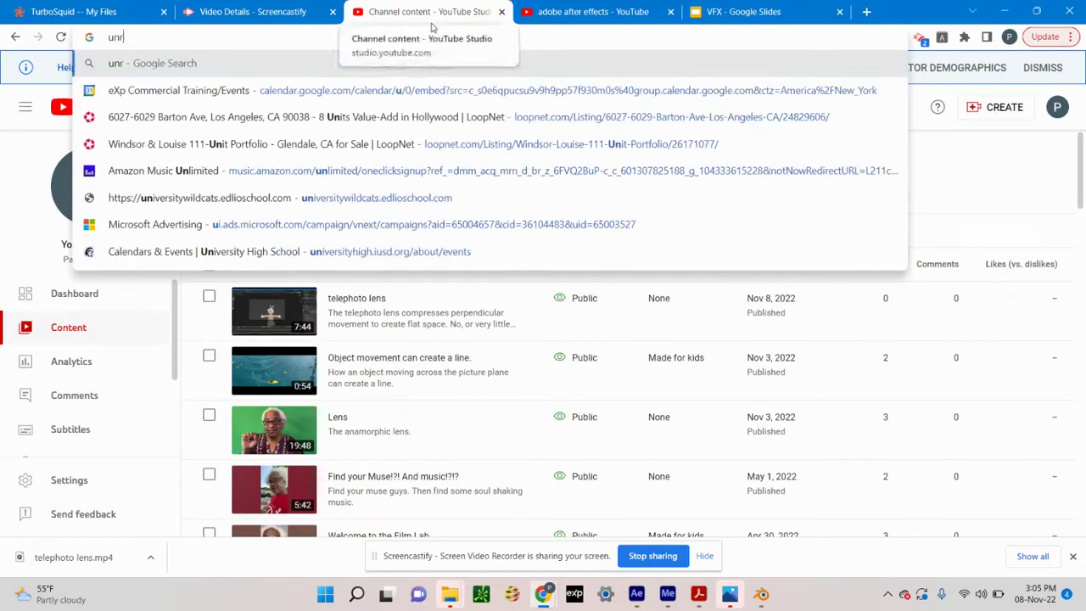
text(eal engine)
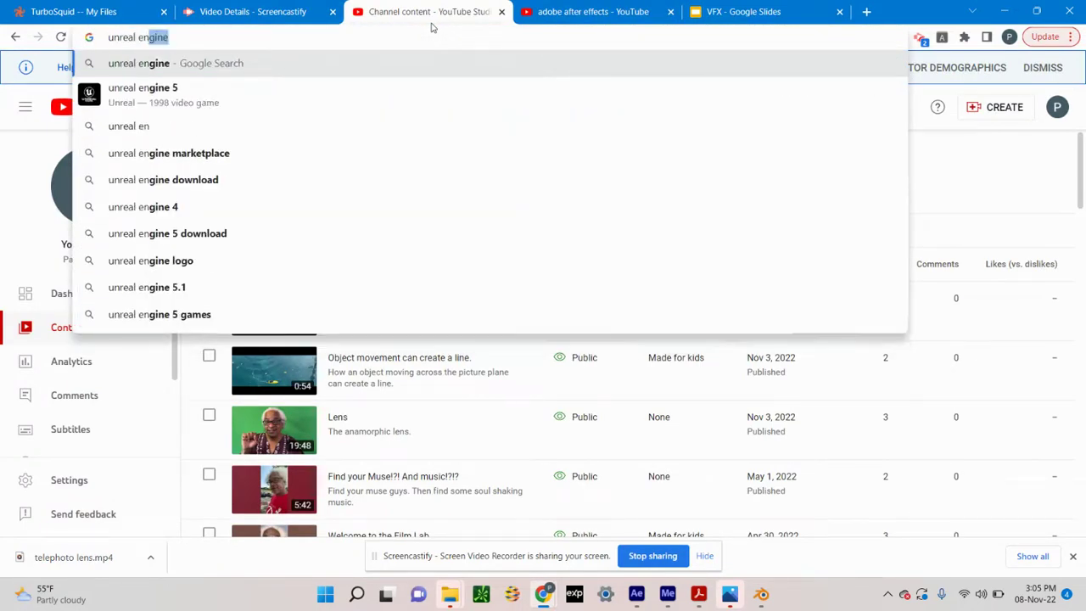
key(Return)
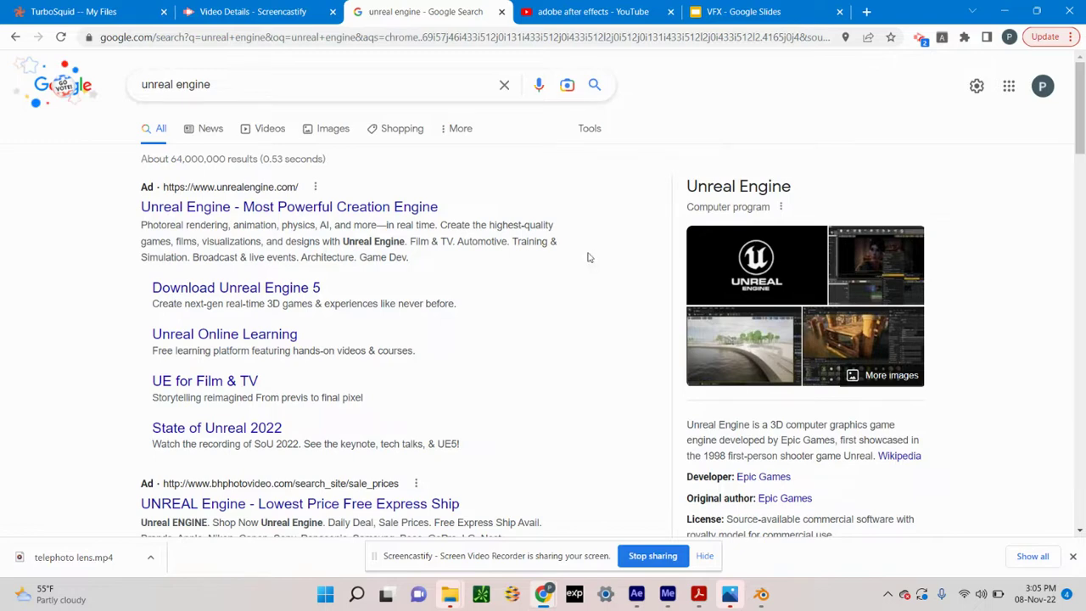
Look through the Unreal Engine search results and open the official unrealengine.com home page.
scroll(589, 259, down, 1)
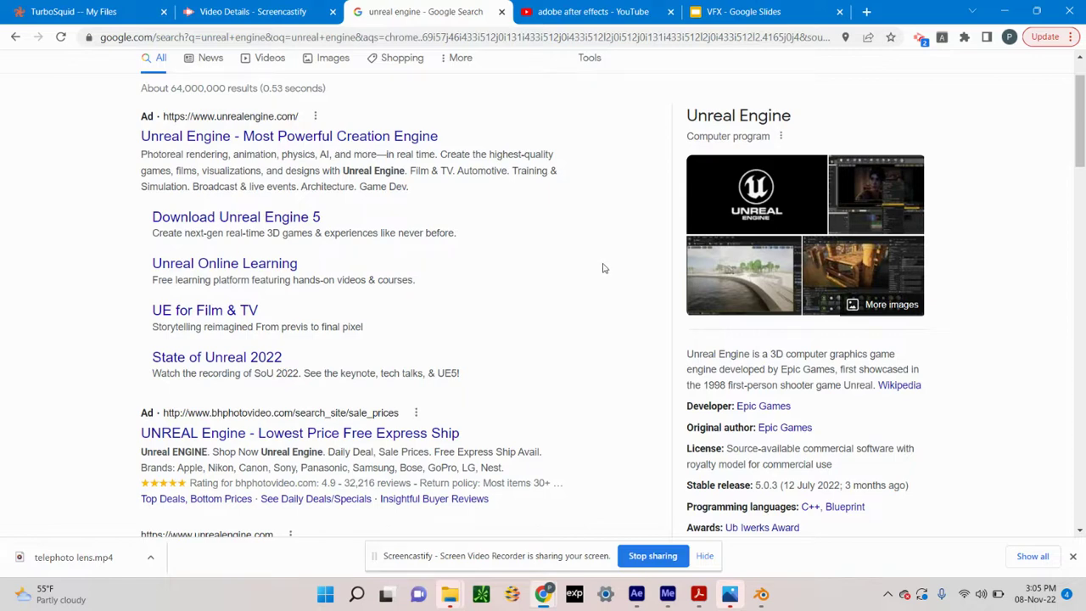
scroll(600, 268, up, 2)
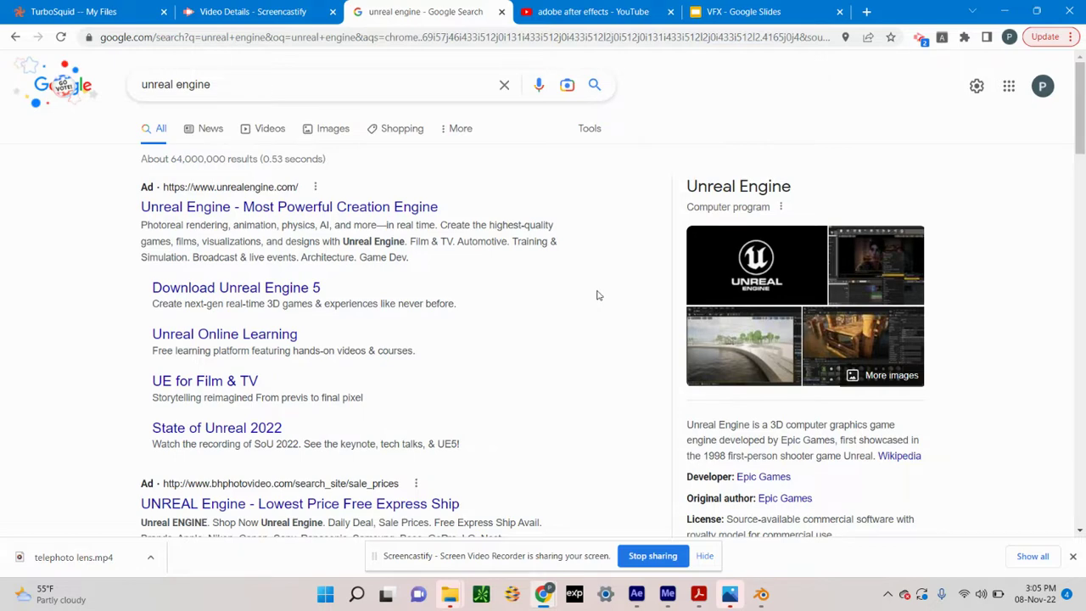
scroll(594, 288, down, 3)
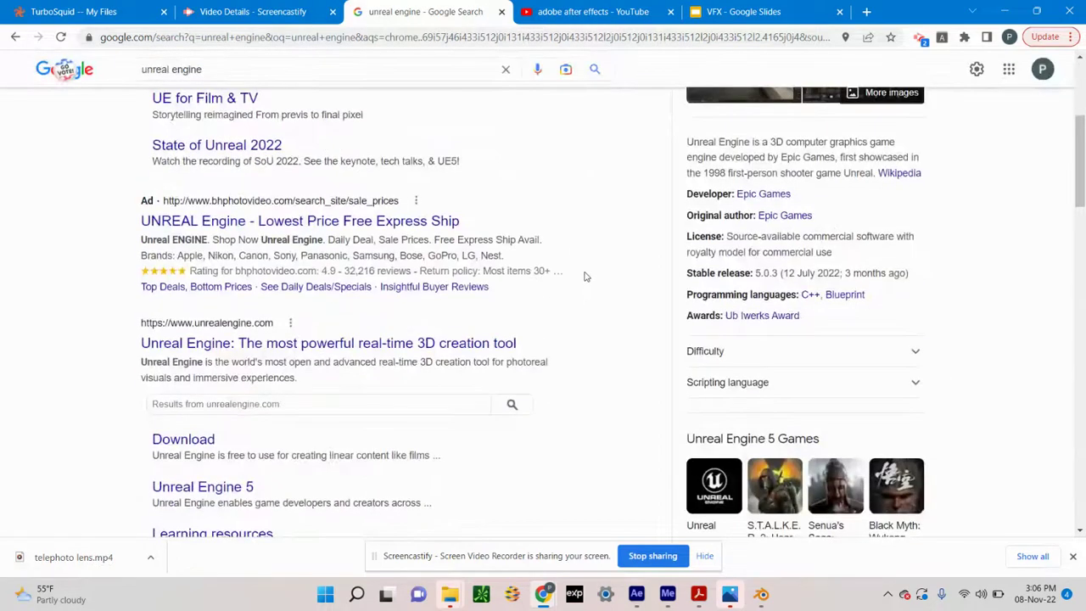
scroll(585, 275, down, 1)
scroll(585, 276, down, 1)
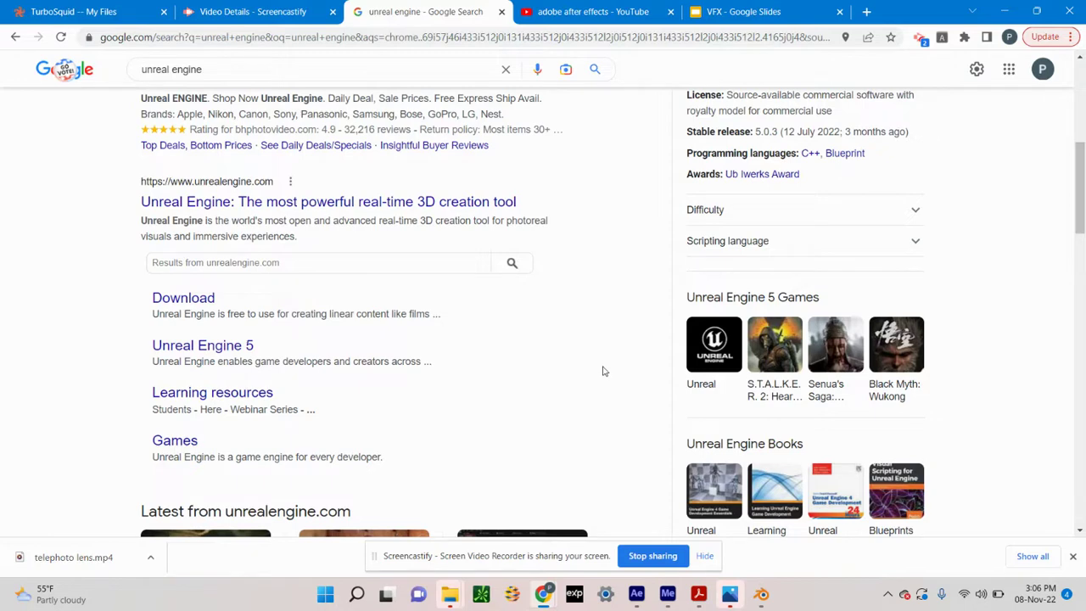
scroll(602, 369, down, 2)
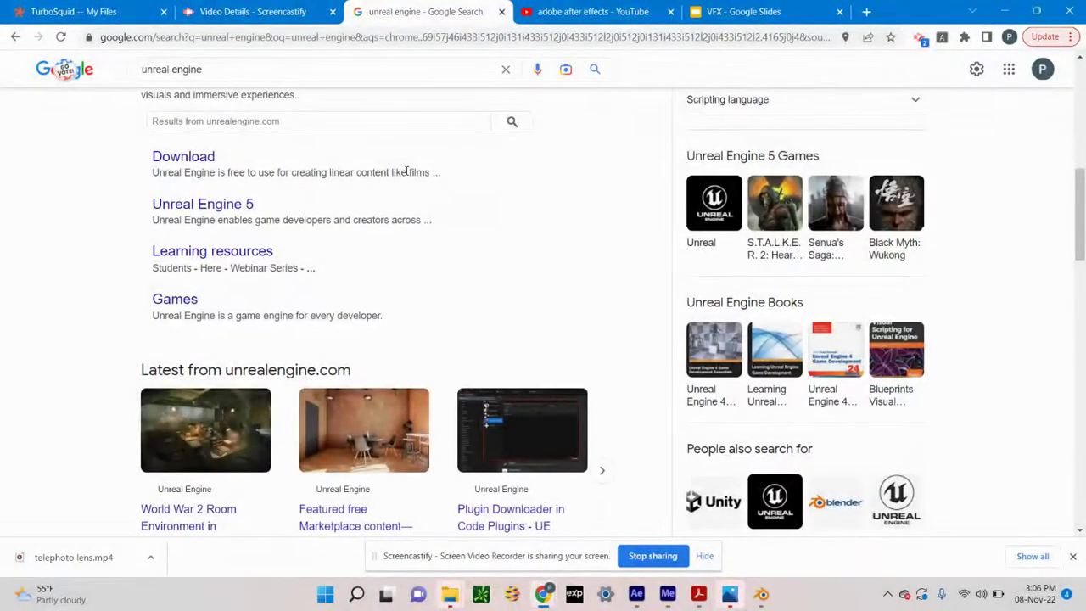
scroll(498, 208, up, 2)
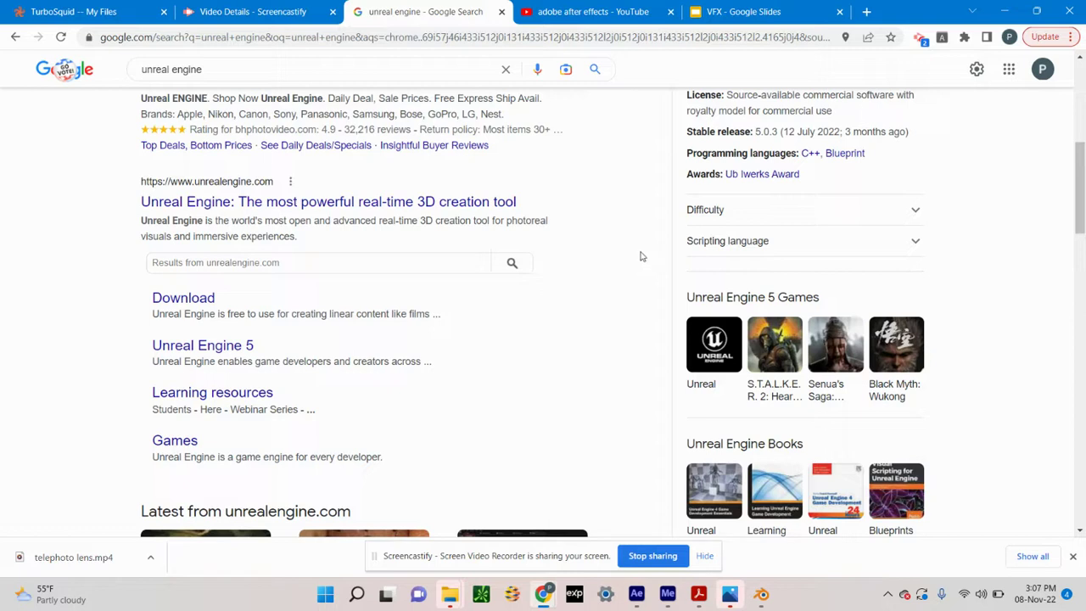
click(384, 202)
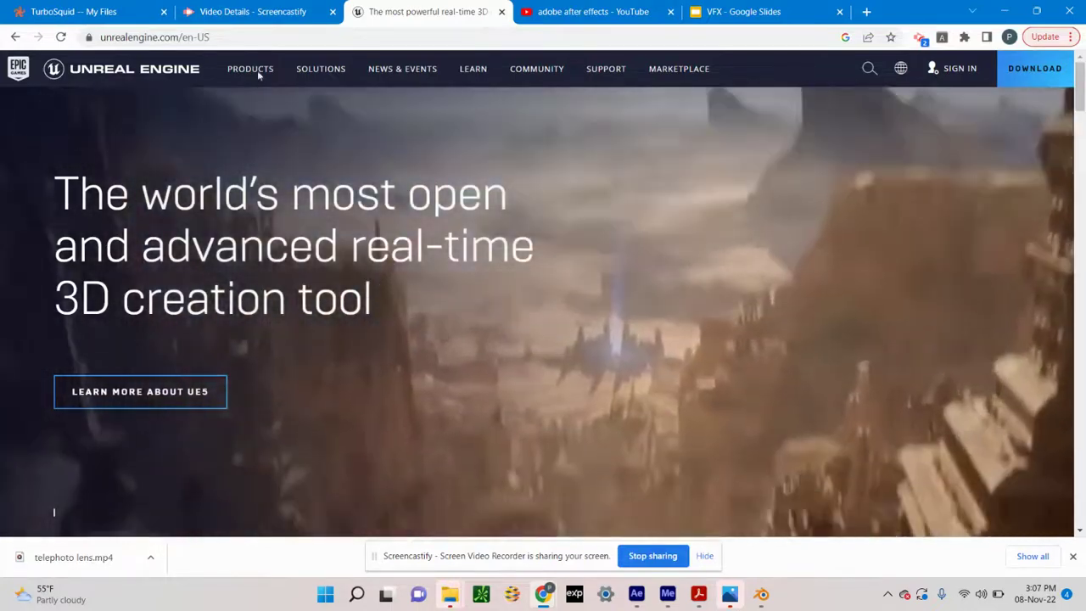
Replace the Unreal Engine page address with a web search for "the volume".
click(241, 37)
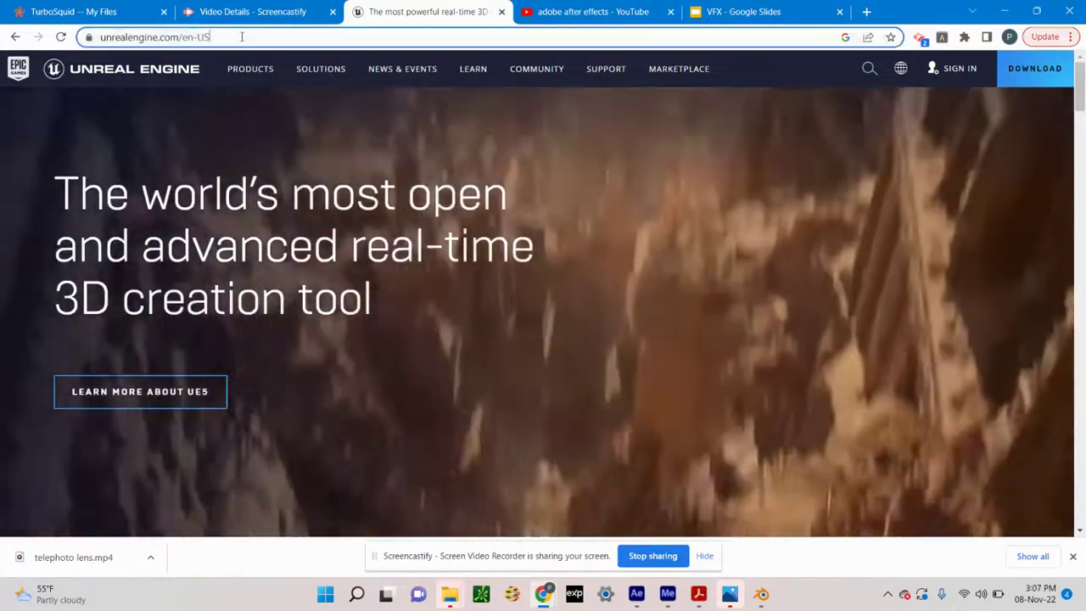
click(242, 36)
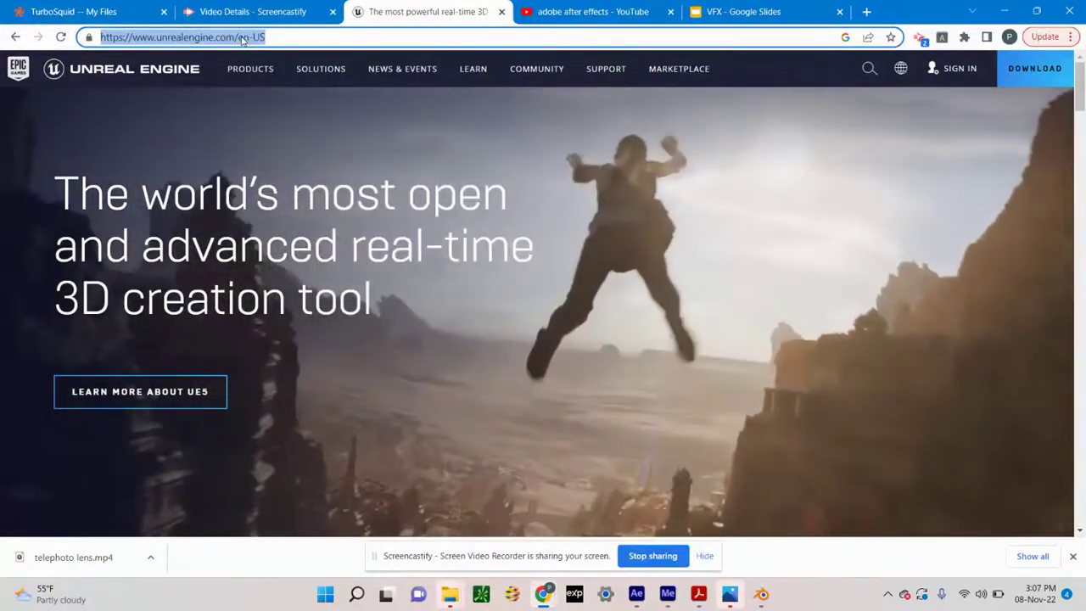
text(the v)
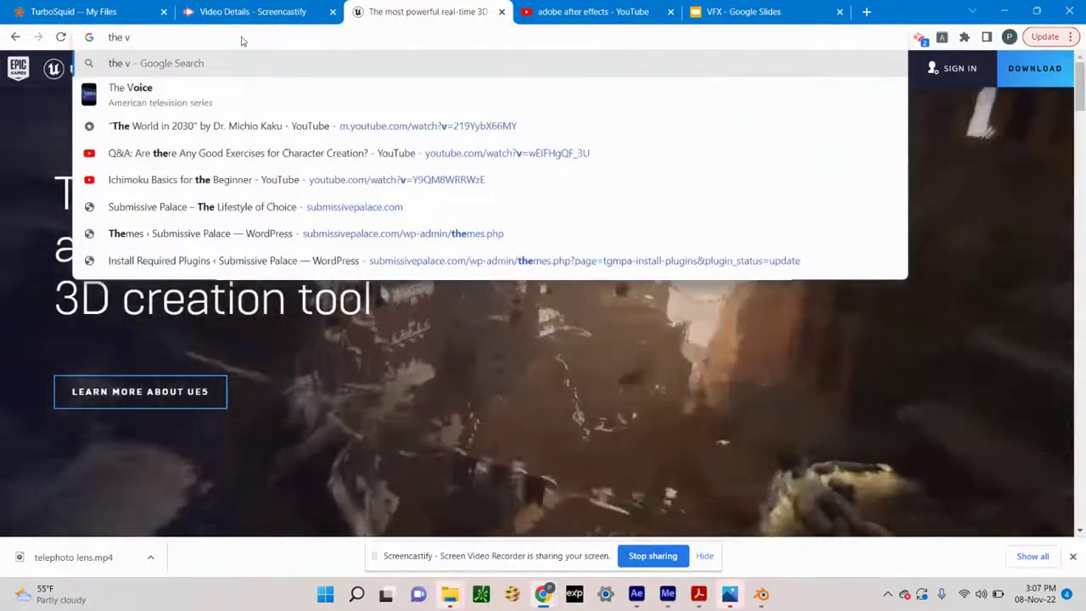
text(olume)
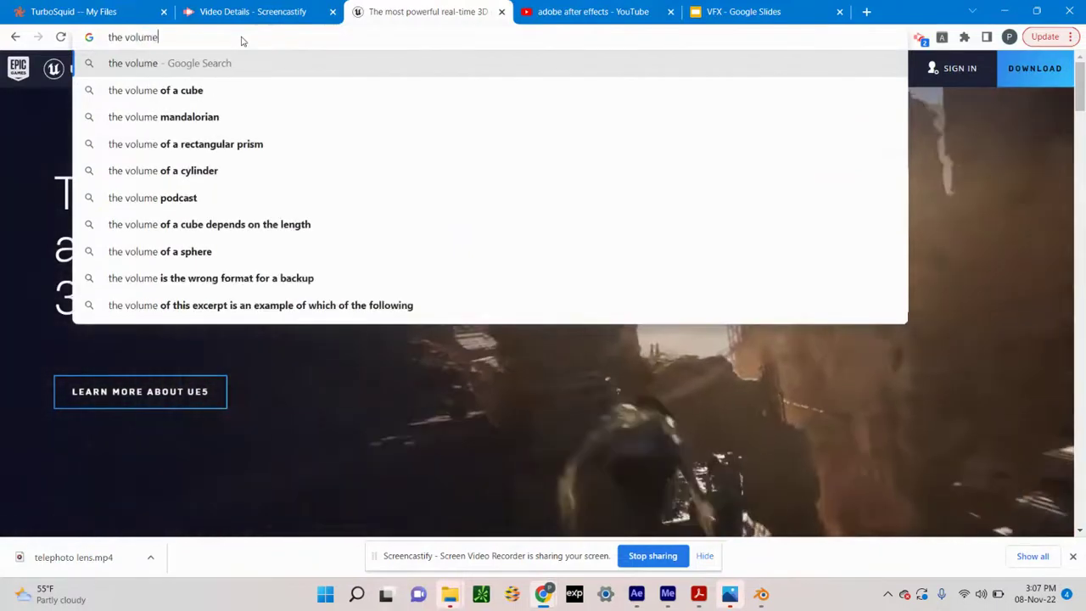
key(Return)
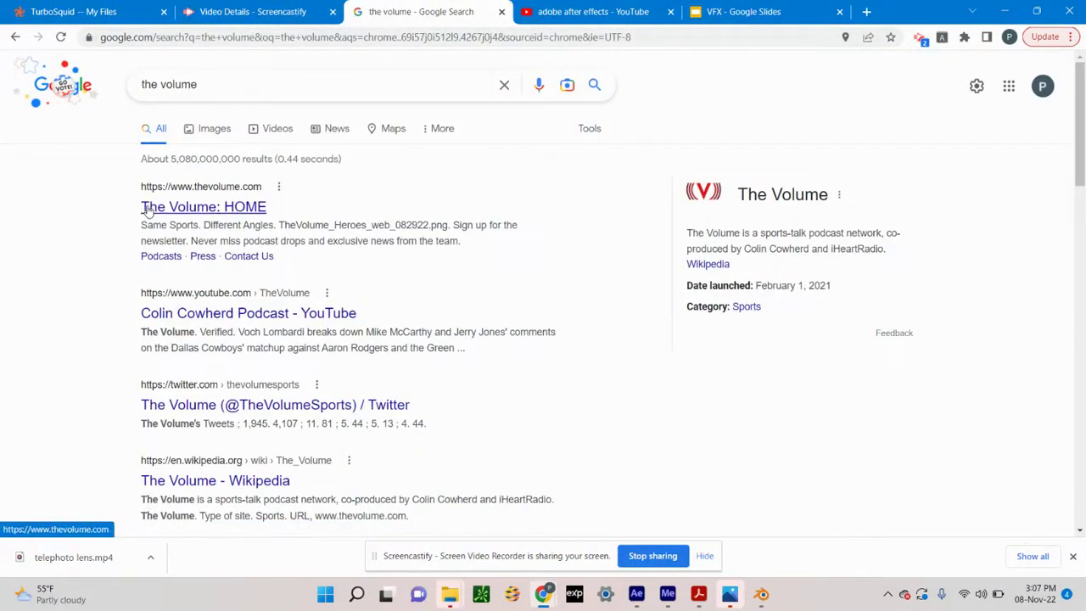
Refine the web search to "the volume studio".
click(208, 86)
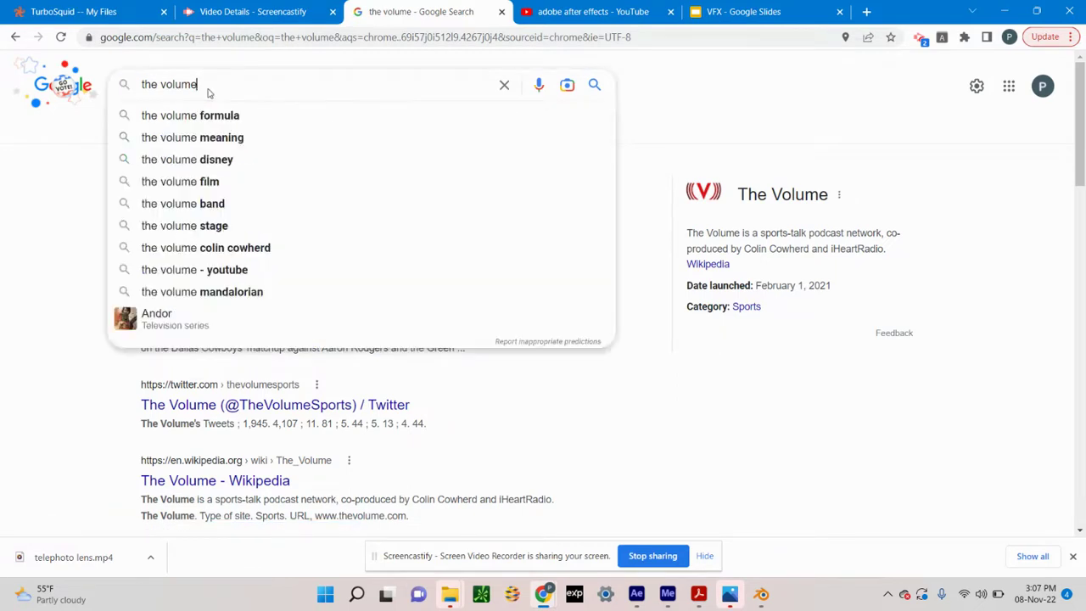
text(studio)
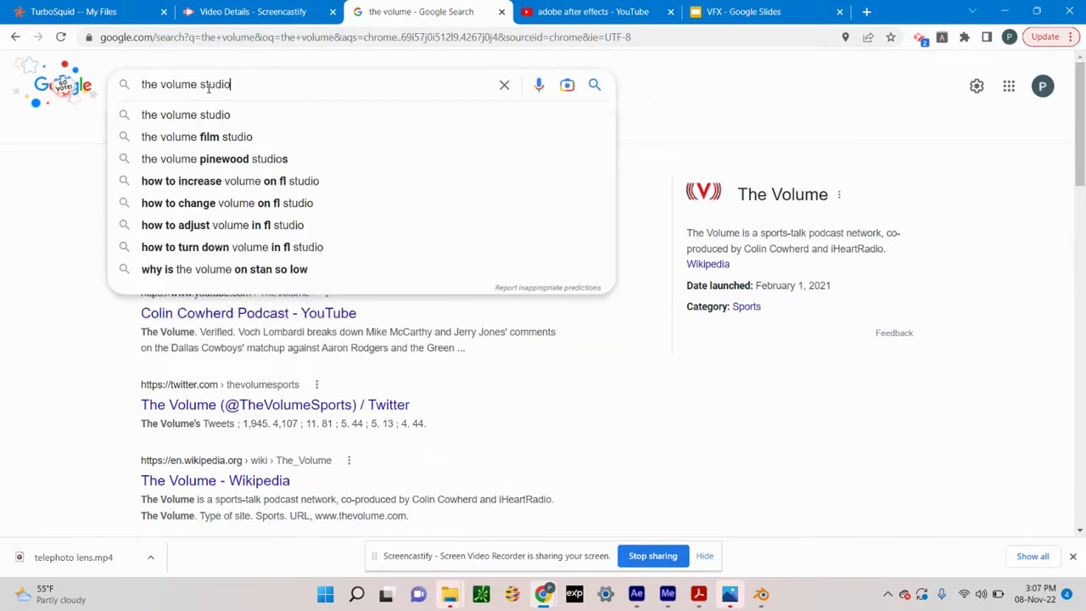
key(Return)
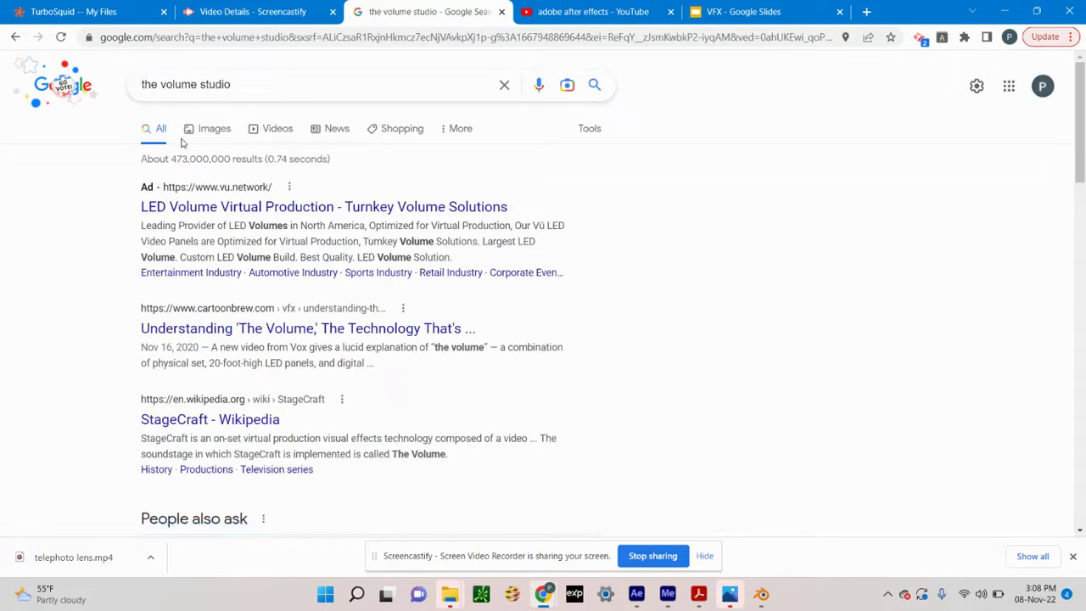
Open the comingsoon.net article on how The Volume's Star Wars tech is changing film and examine its Mandalorian set photo.
scroll(96, 296, down, 1)
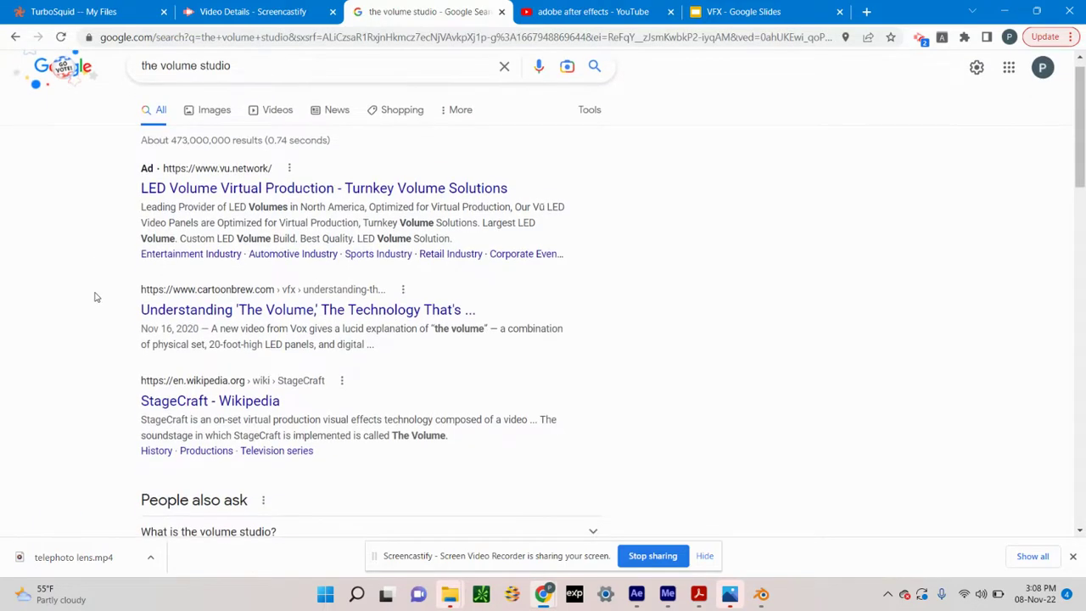
scroll(96, 297, down, 4)
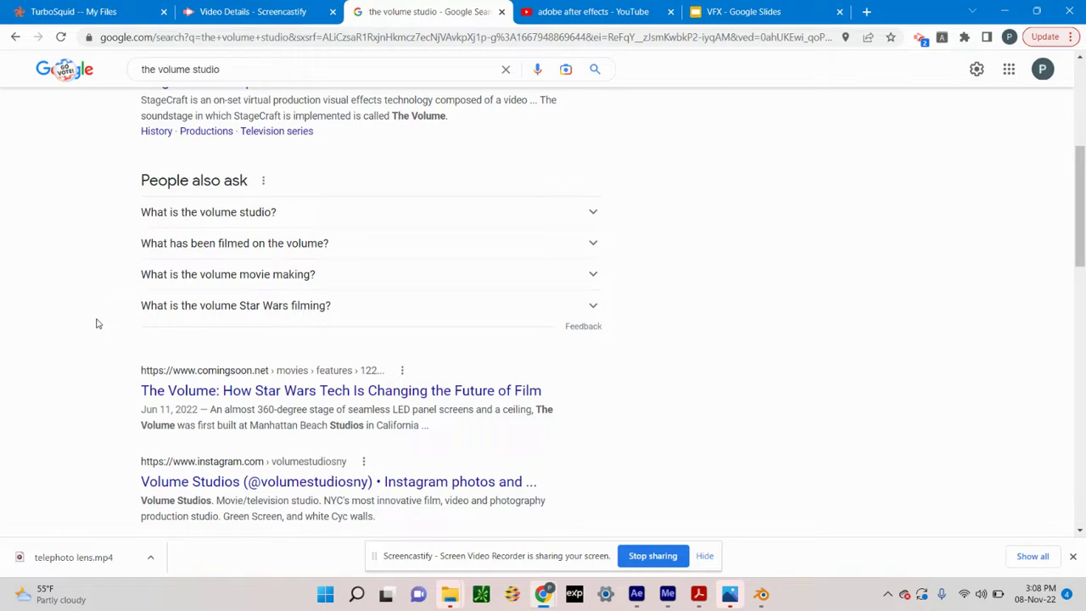
click(164, 390)
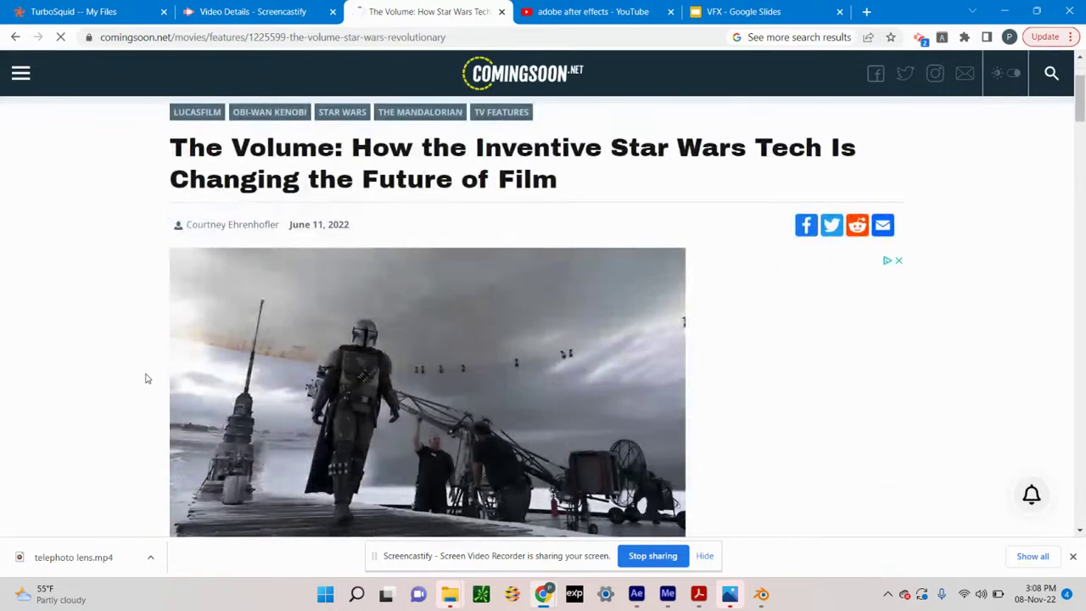
click(284, 429)
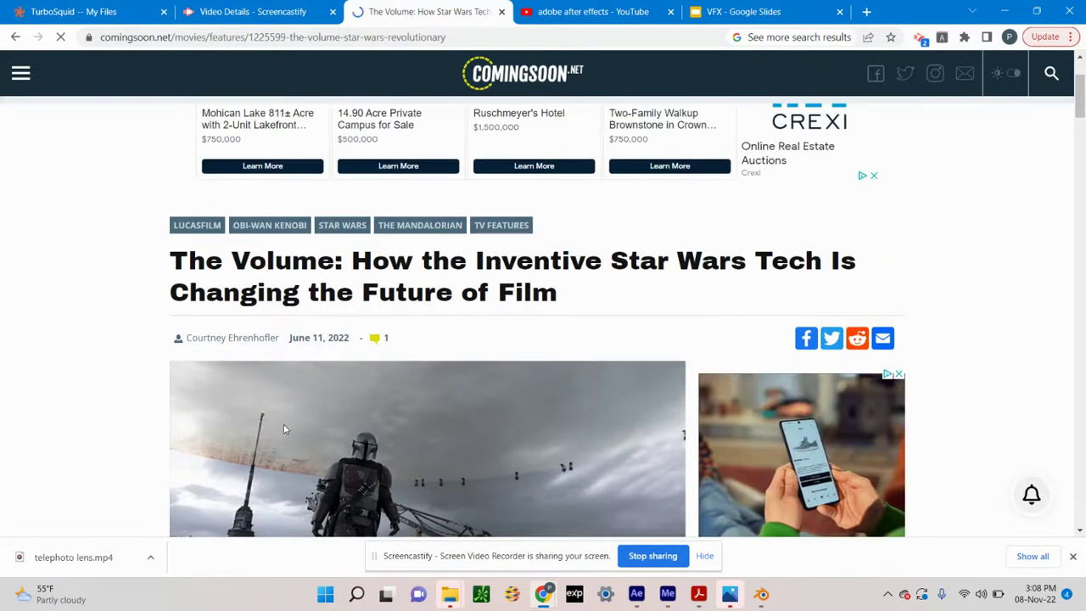
scroll(133, 393, down, 3)
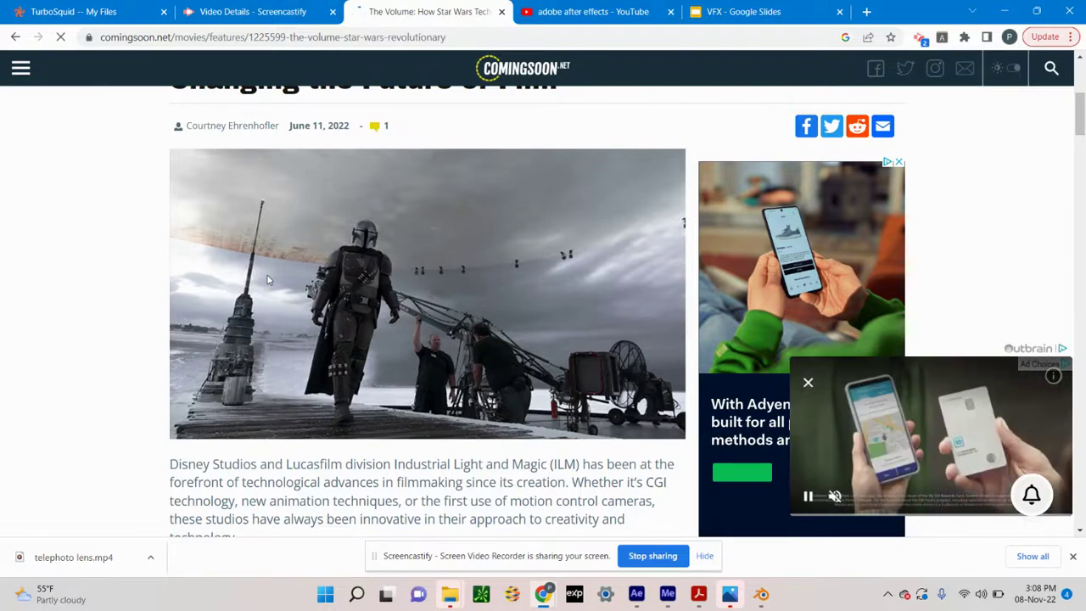
scroll(267, 282, down, 1)
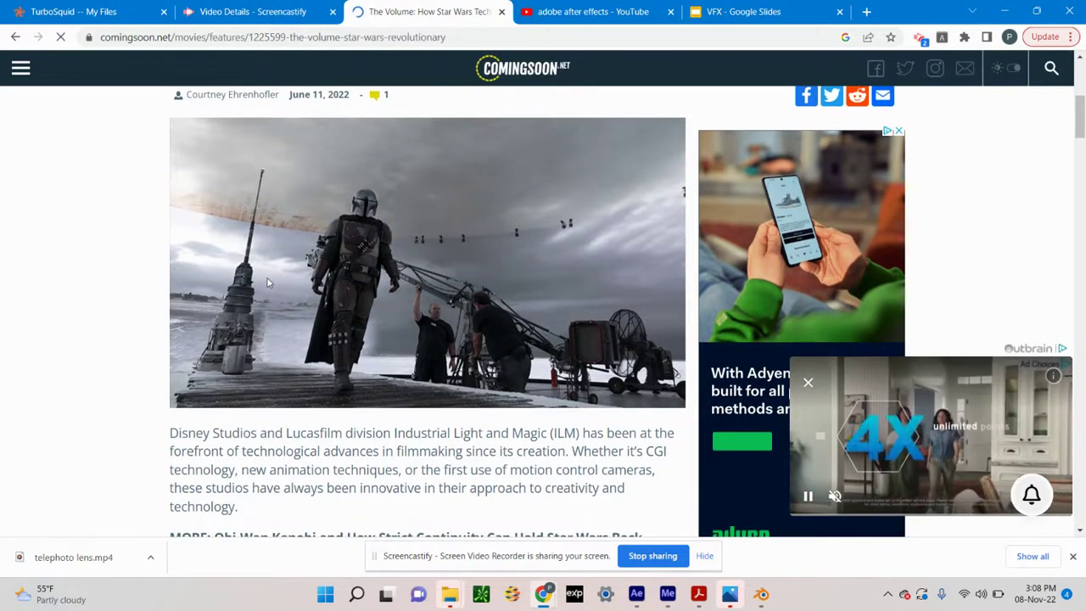
Examine The Volume article's set photos and its sections on the technology and its future, returning to the lead Mandalorian photo.
scroll(267, 283, down, 4)
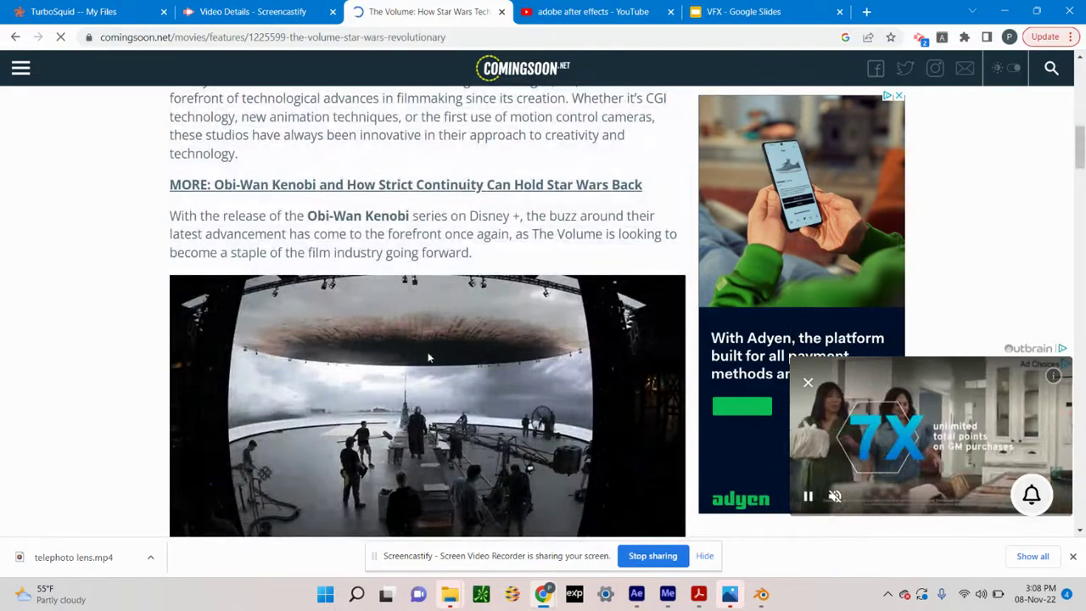
scroll(363, 370, down, 1)
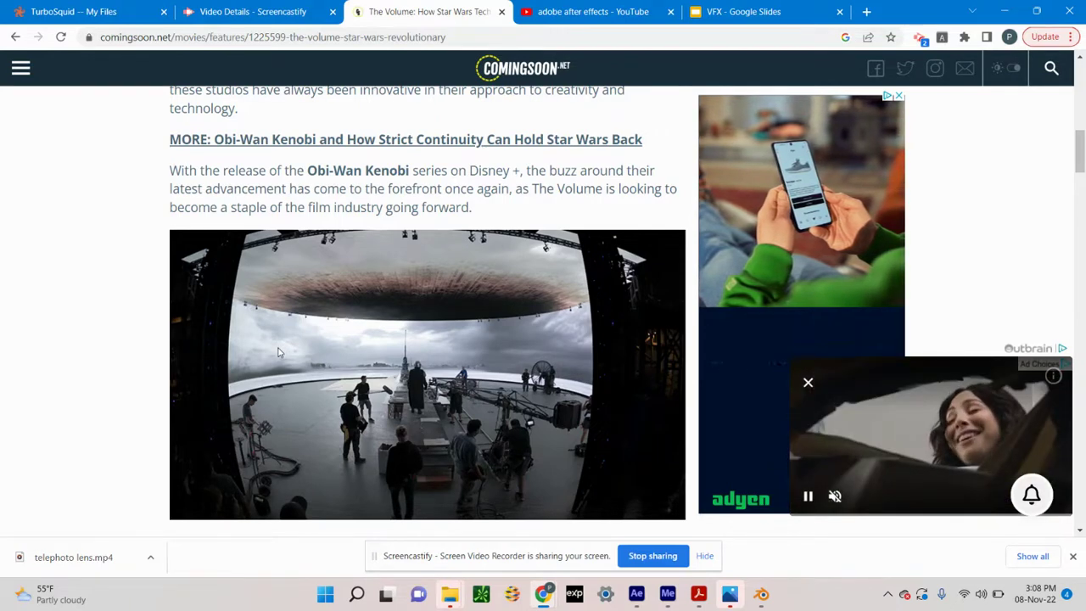
scroll(278, 352, down, 1)
scroll(279, 339, down, 1)
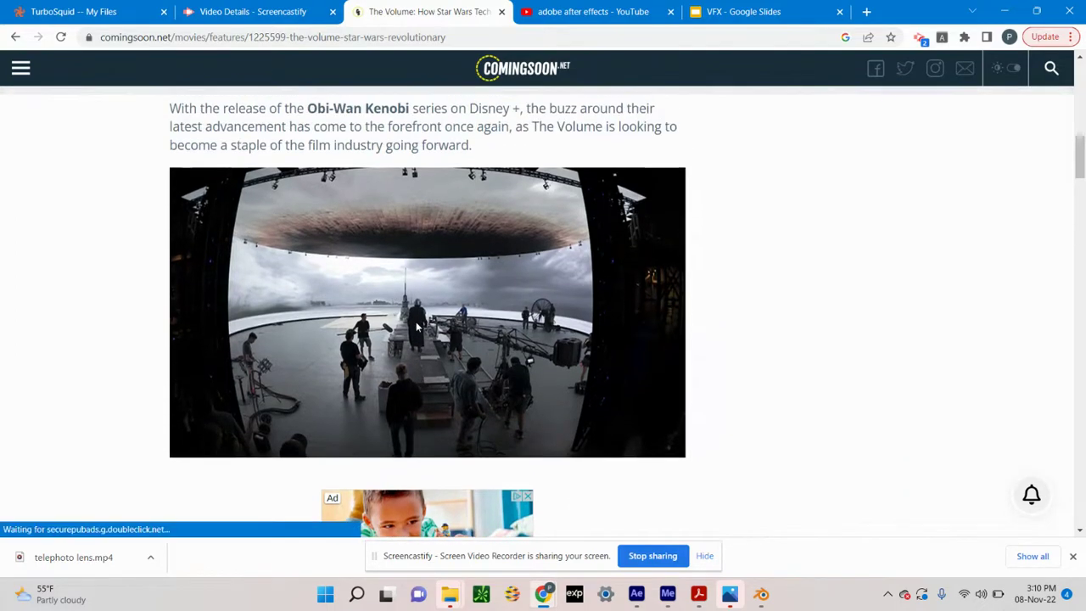
scroll(417, 326, down, 8)
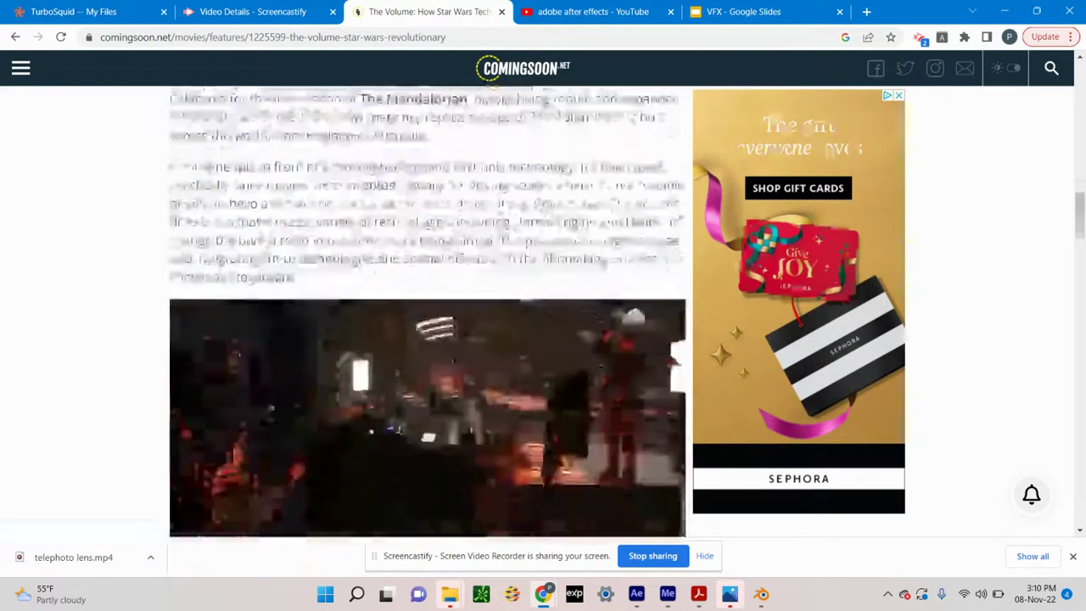
scroll(416, 322, down, 1)
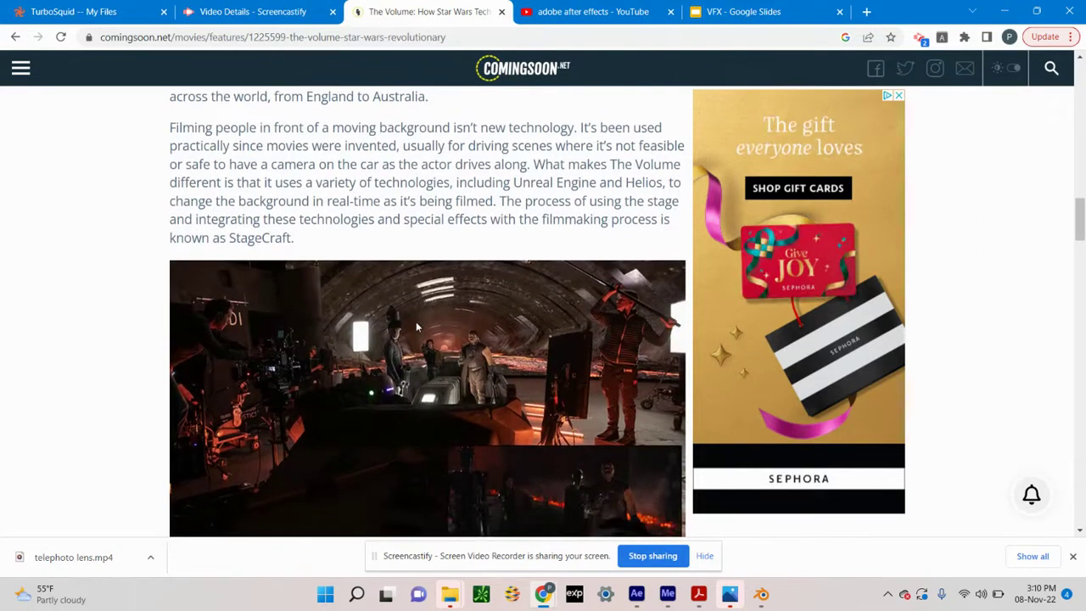
scroll(416, 322, down, 10)
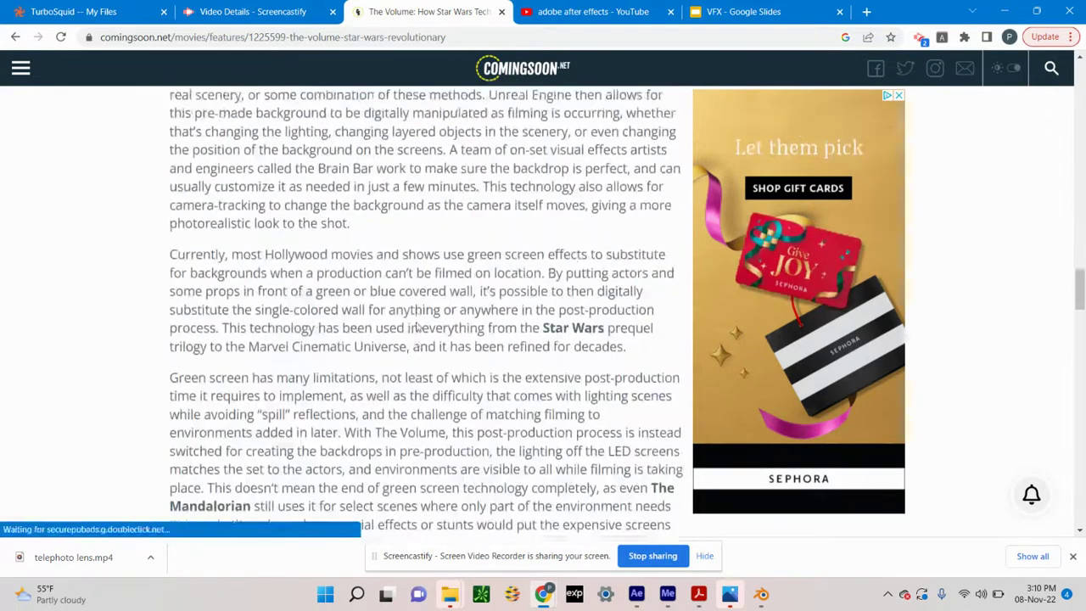
scroll(416, 327, down, 8)
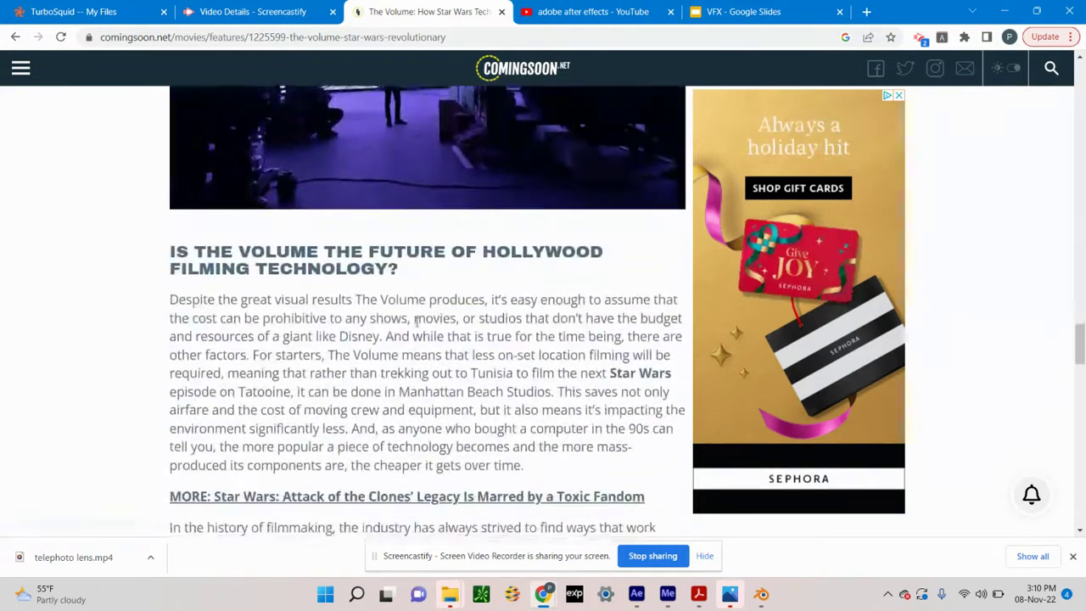
scroll(416, 327, down, 3)
scroll(417, 327, down, 3)
scroll(415, 321, up, 6)
scroll(416, 322, up, 12)
scroll(417, 327, up, 10)
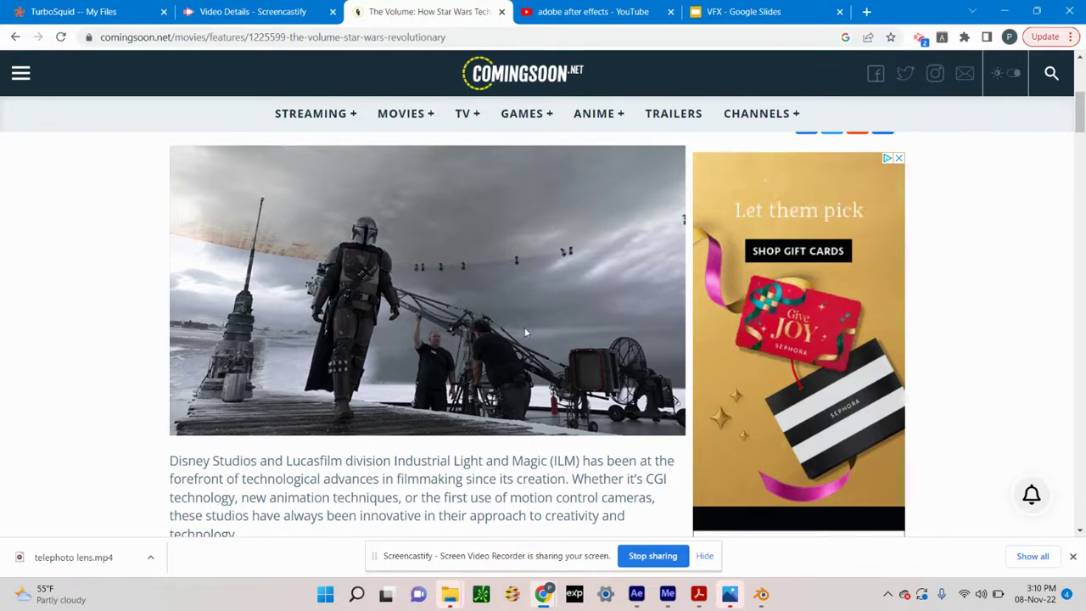
Switch to After Effects, inspect the IMG-0339 lava composite up close and set the viewer magnification to 100%.
click(635, 594)
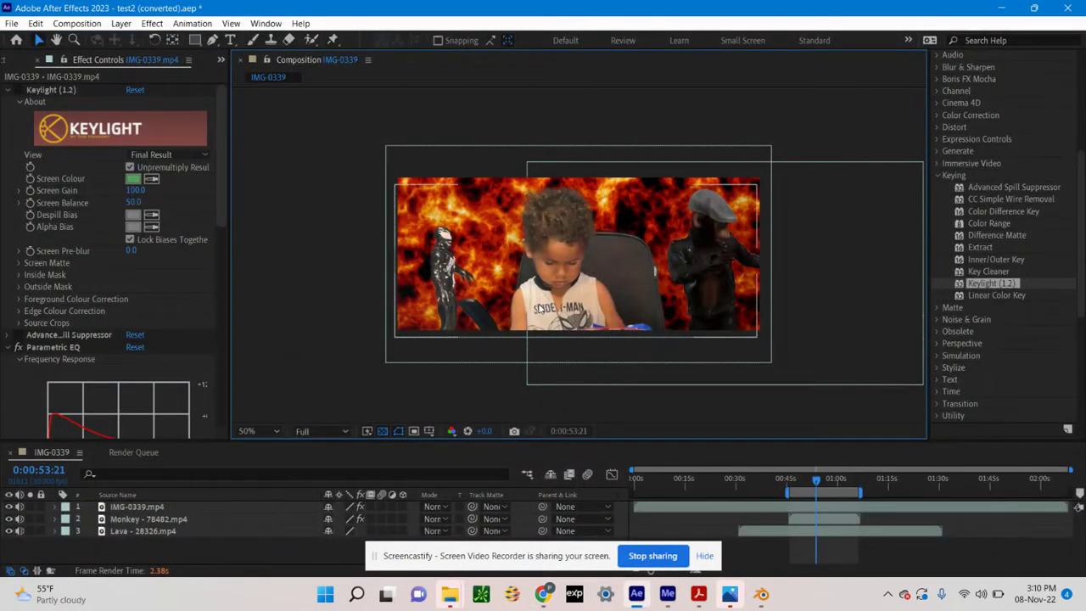
scroll(483, 271, up, 5)
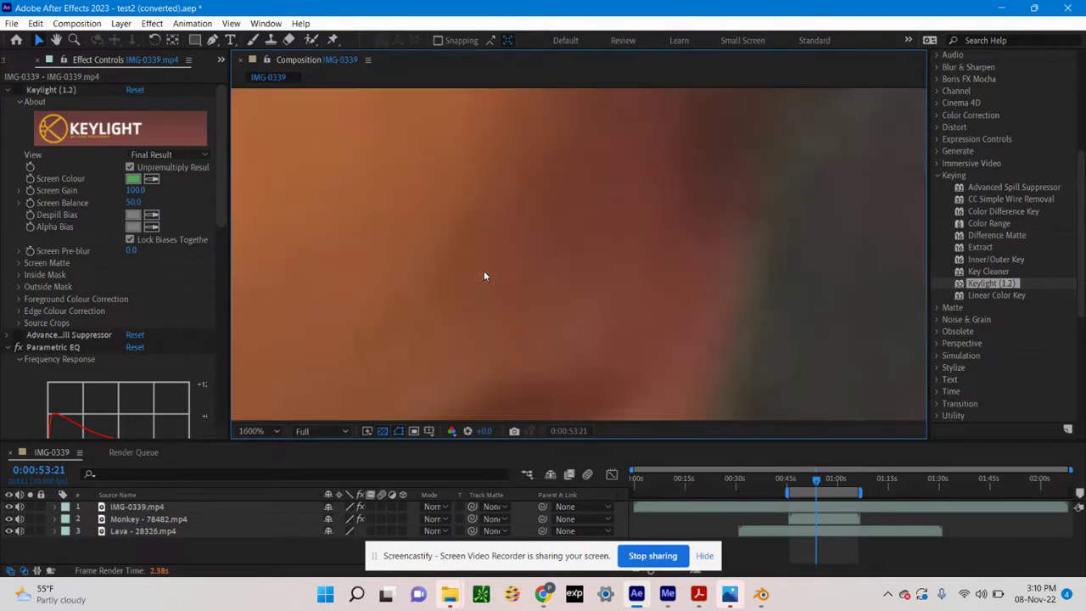
scroll(484, 272, down, 15)
scroll(484, 274, up, 10)
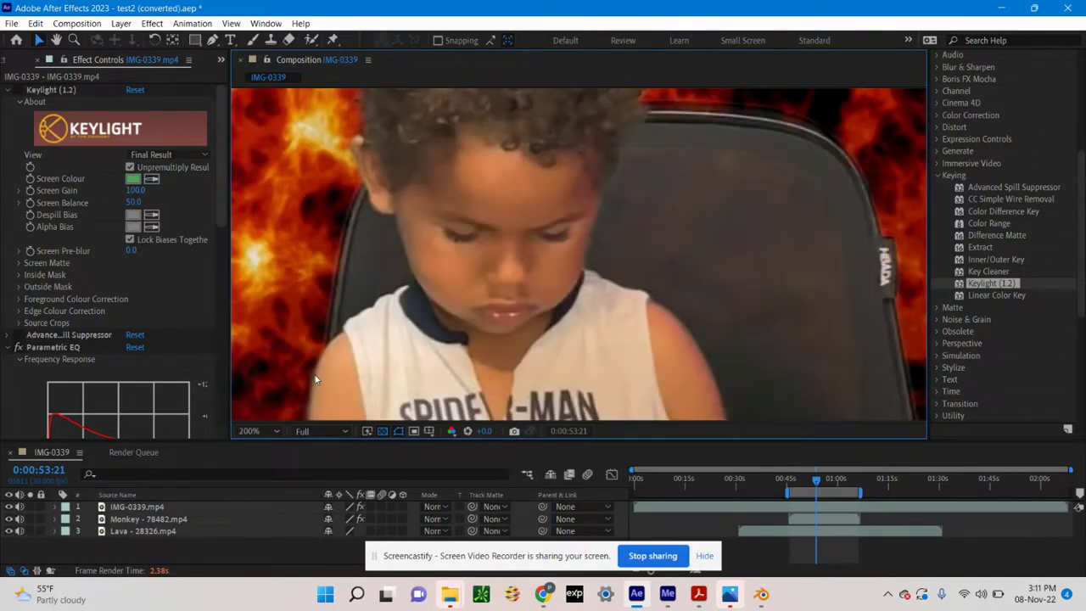
click(273, 431)
click(258, 323)
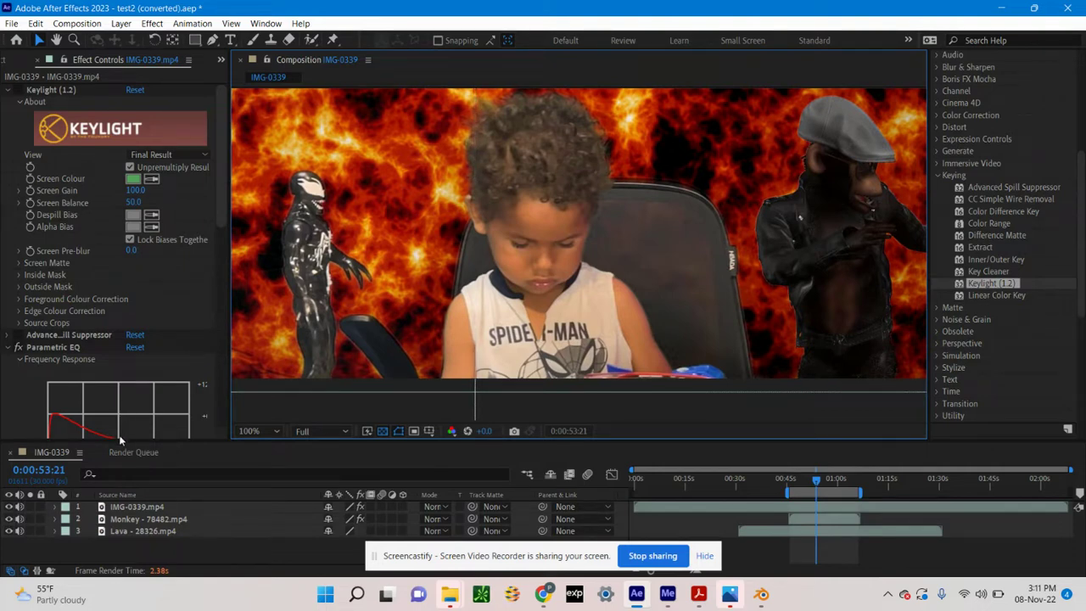
Turn on the Keylight (1.2) effect of the IMG-0339.mp4 layer and collapse its settings in the effect controls.
click(54, 506)
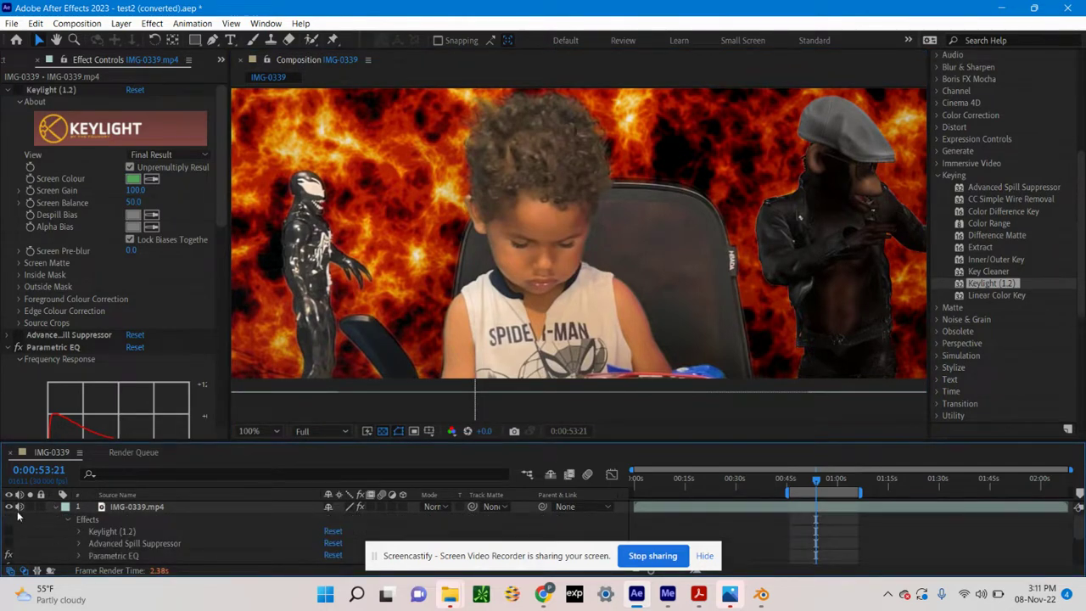
click(93, 534)
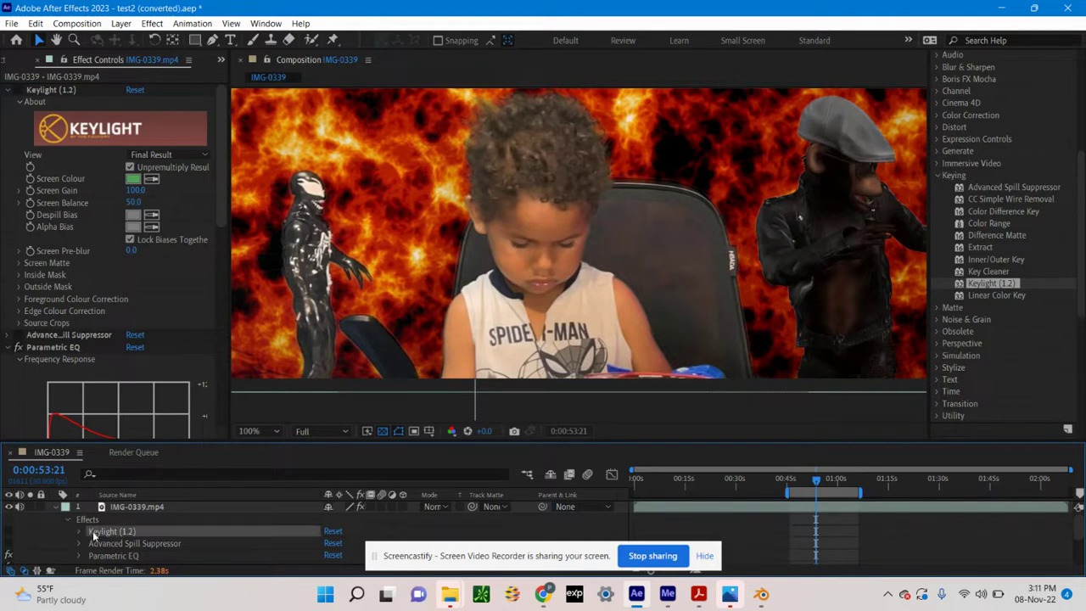
click(78, 531)
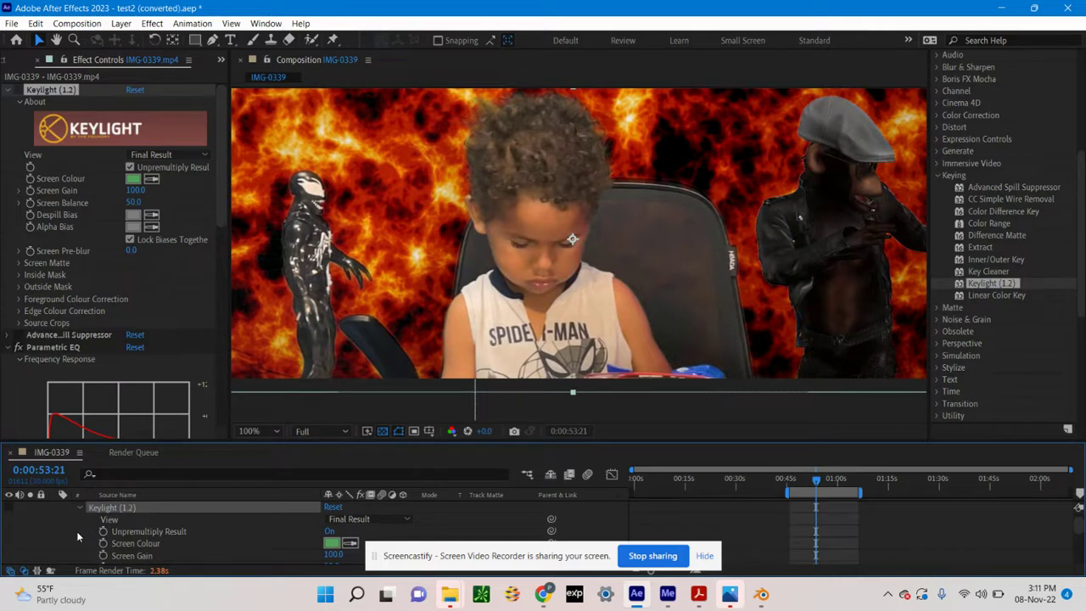
scroll(76, 531, up, 2)
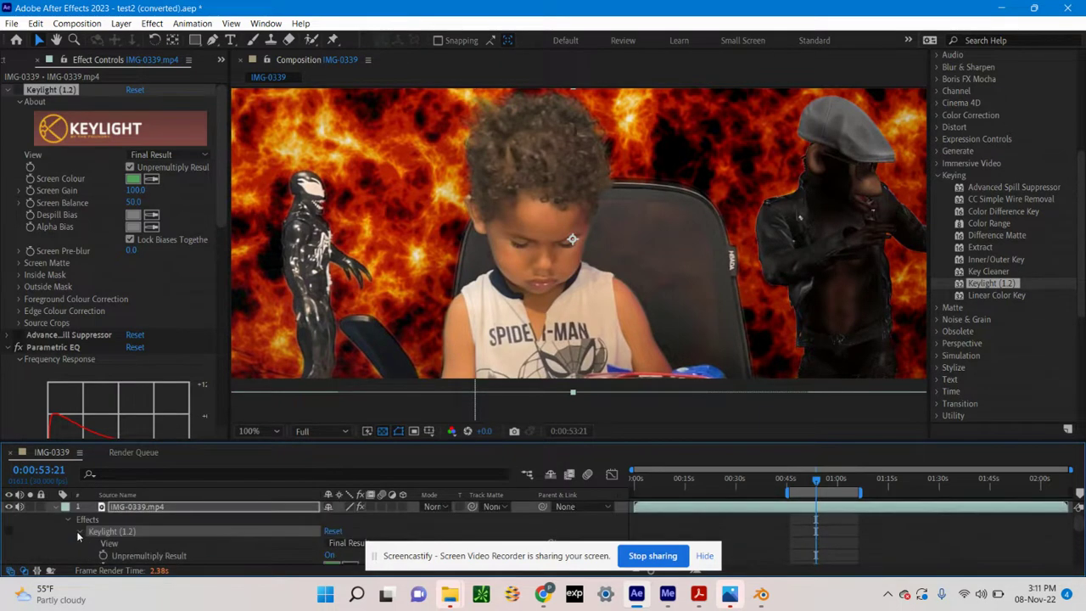
click(18, 97)
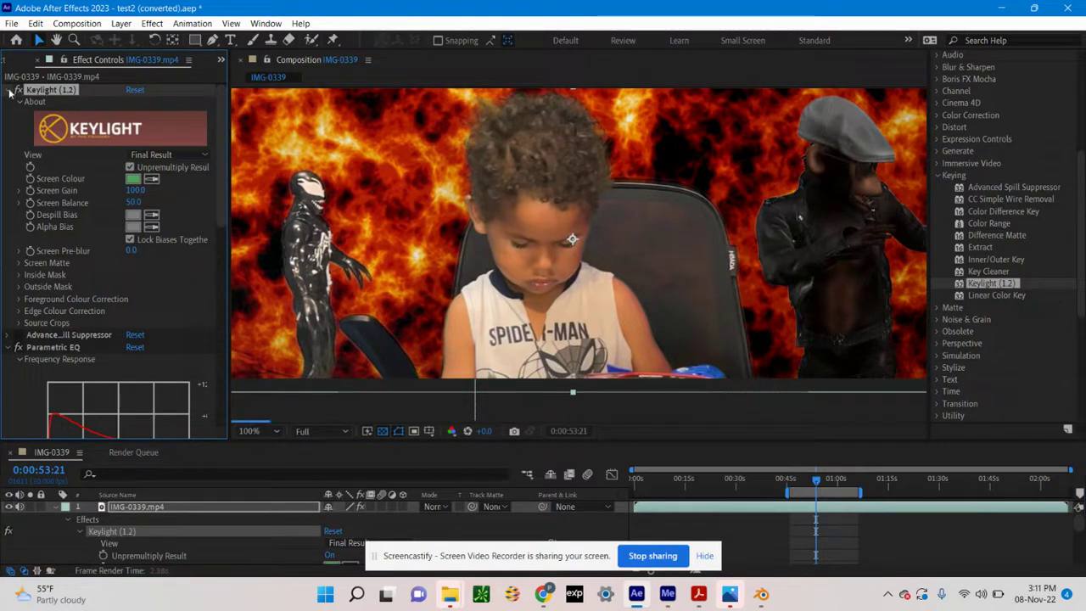
click(10, 91)
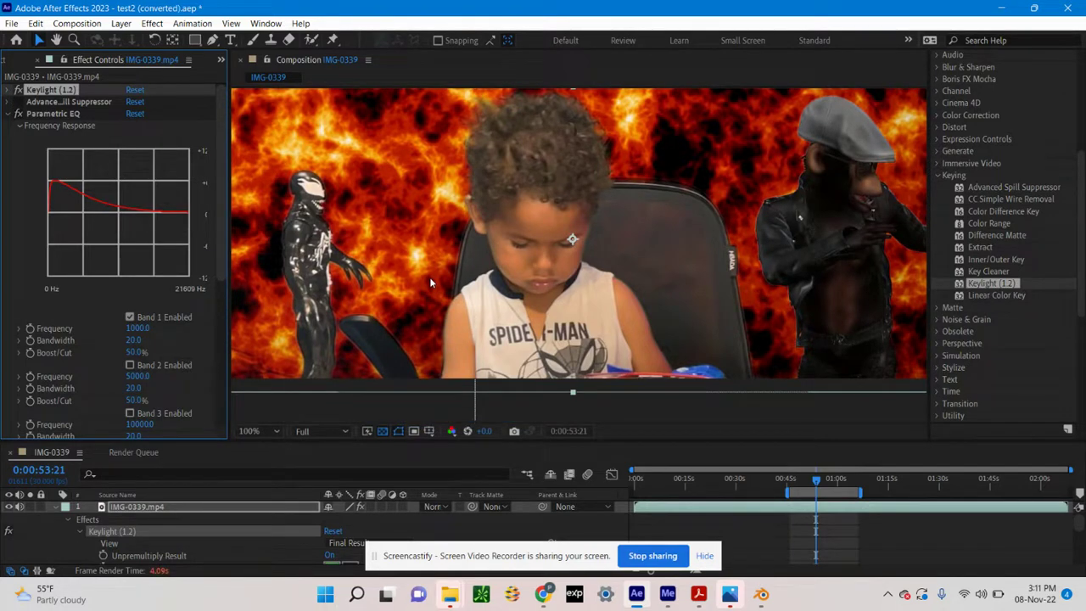
Switch back to The Volume article in Chrome and examine its Mandalorian set photo and opening text.
mouse_move(544, 594)
click(465, 531)
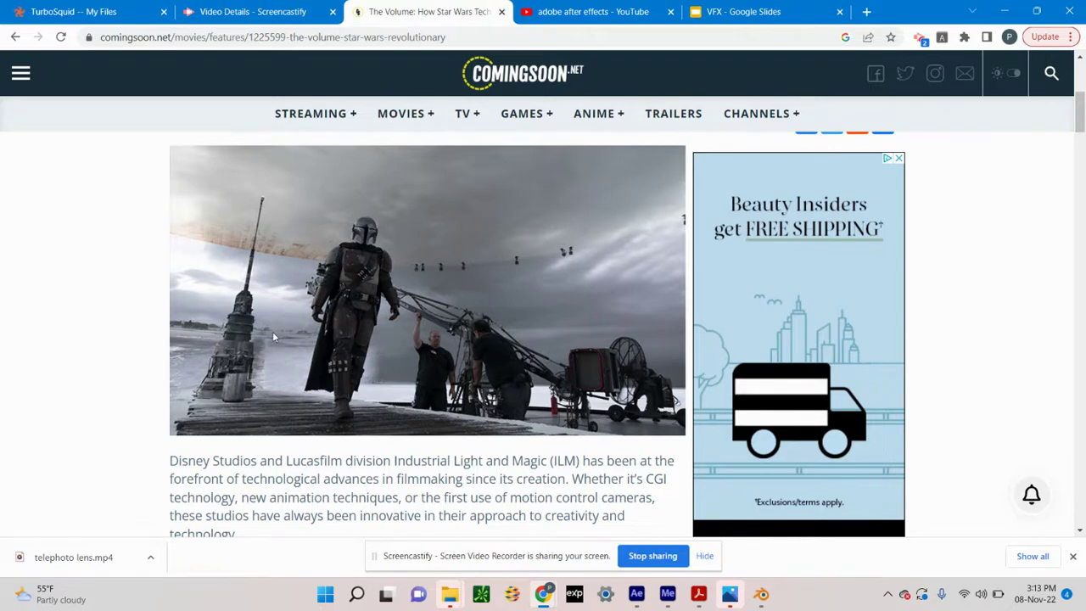
scroll(273, 336, down, 1)
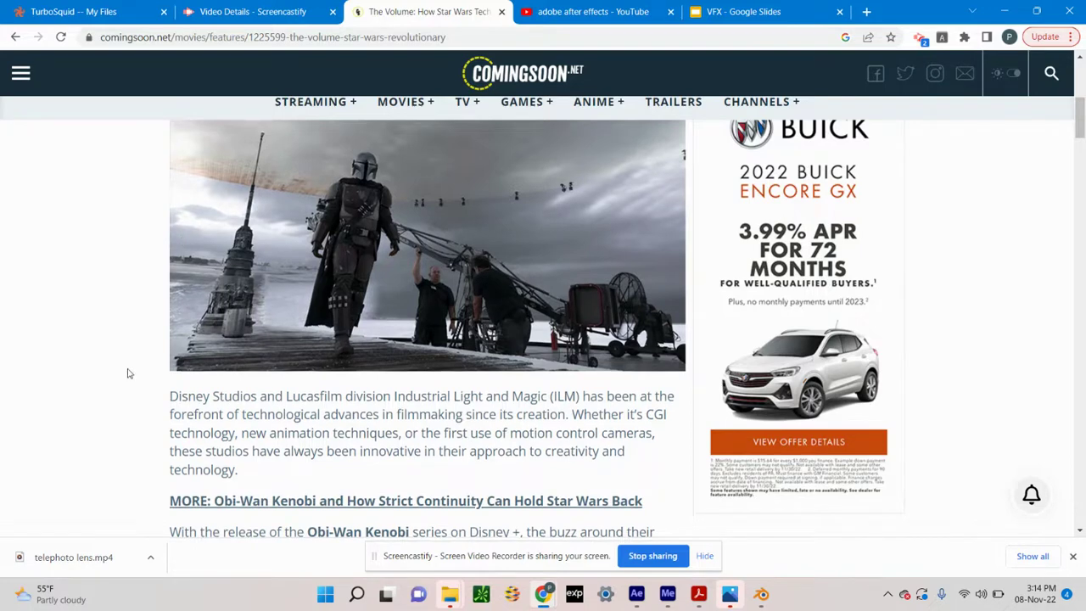
scroll(128, 373, up, 1)
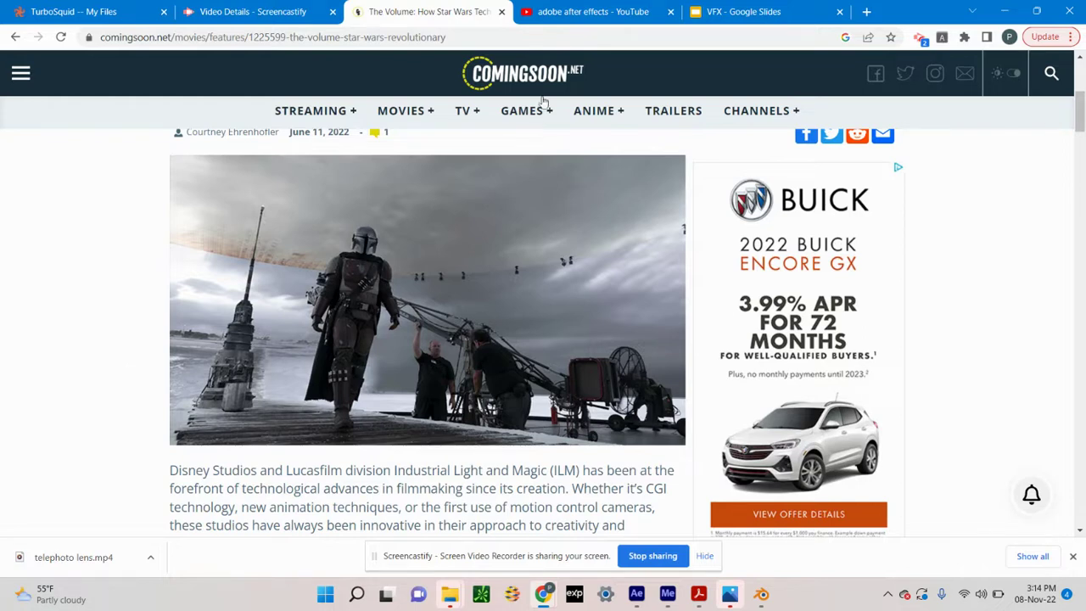
Revisit the After Effects composite, then bring up the YouTube results for "adobe after effects" in Chrome.
click(596, 14)
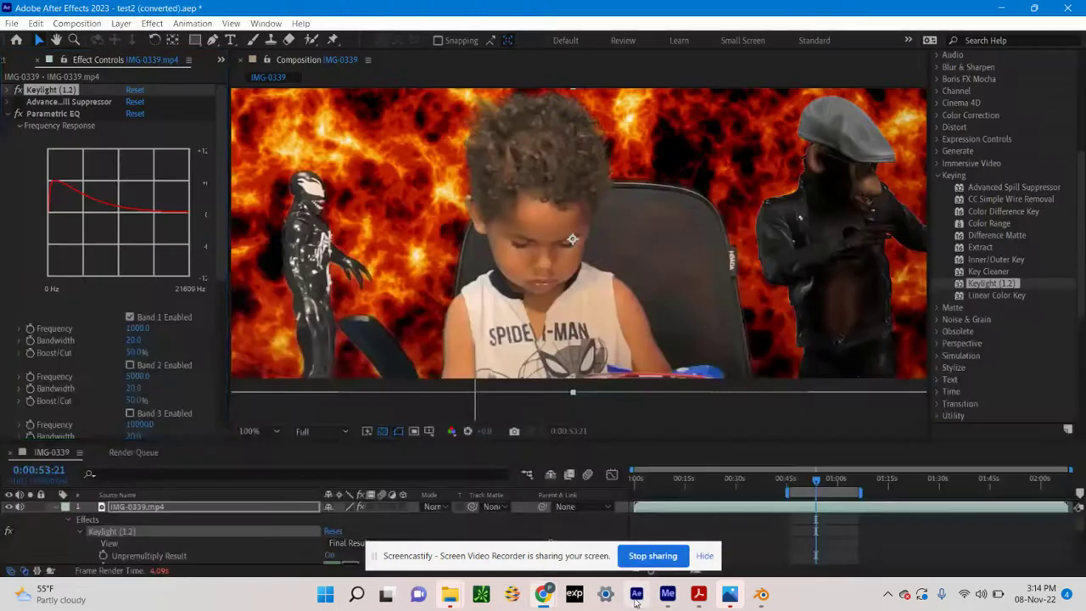
click(636, 593)
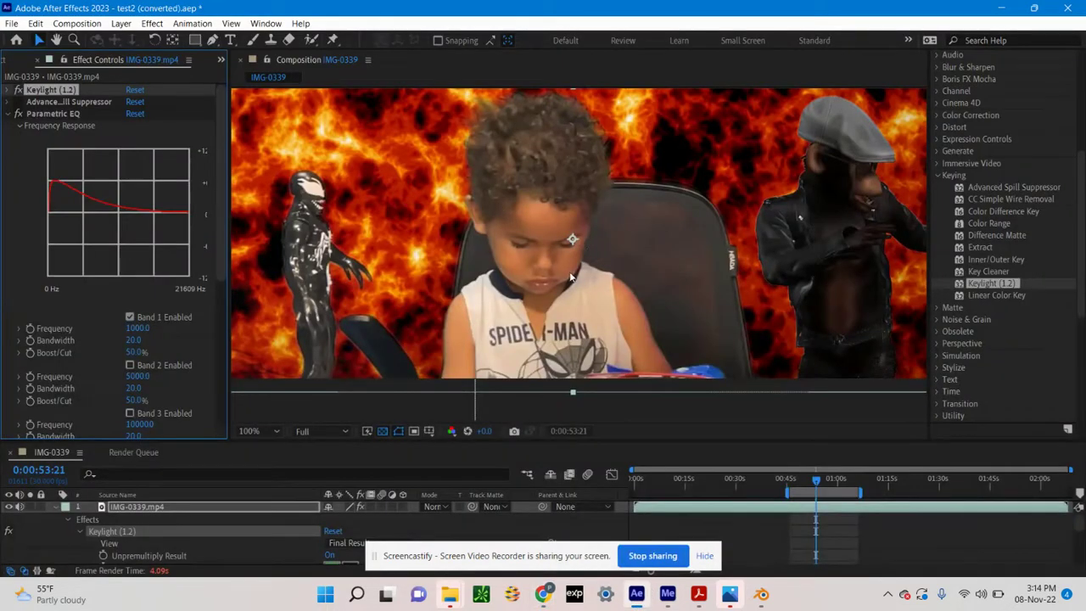
mouse_move(667, 595)
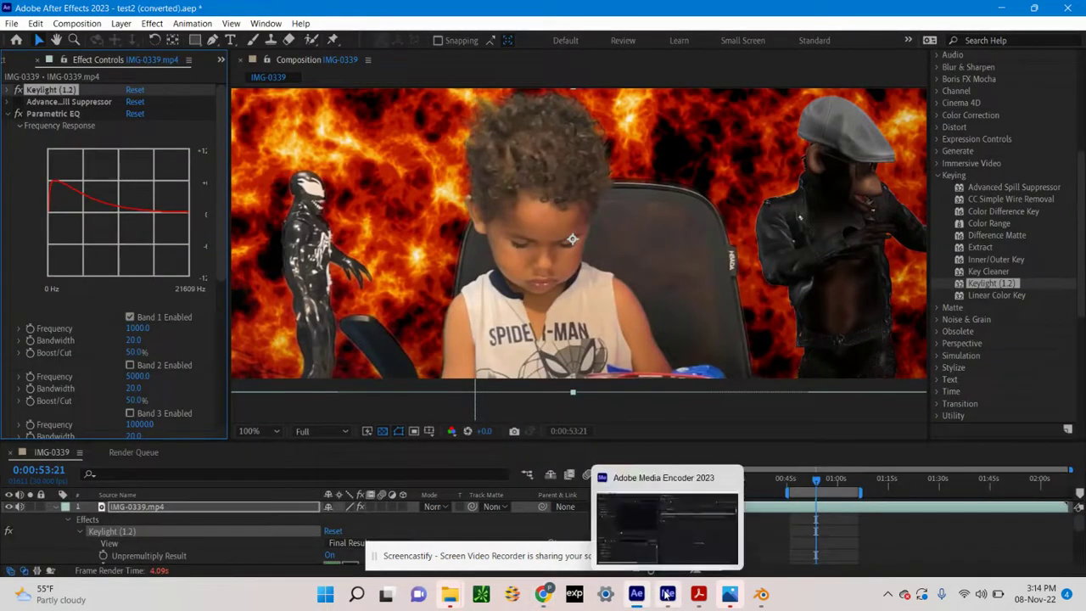
mouse_move(547, 589)
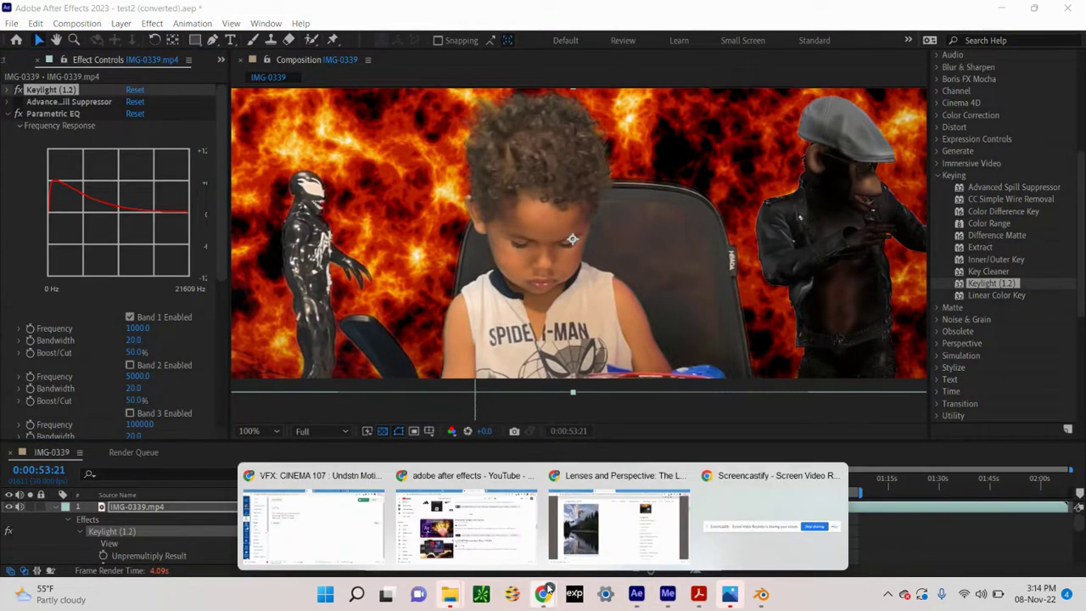
click(507, 547)
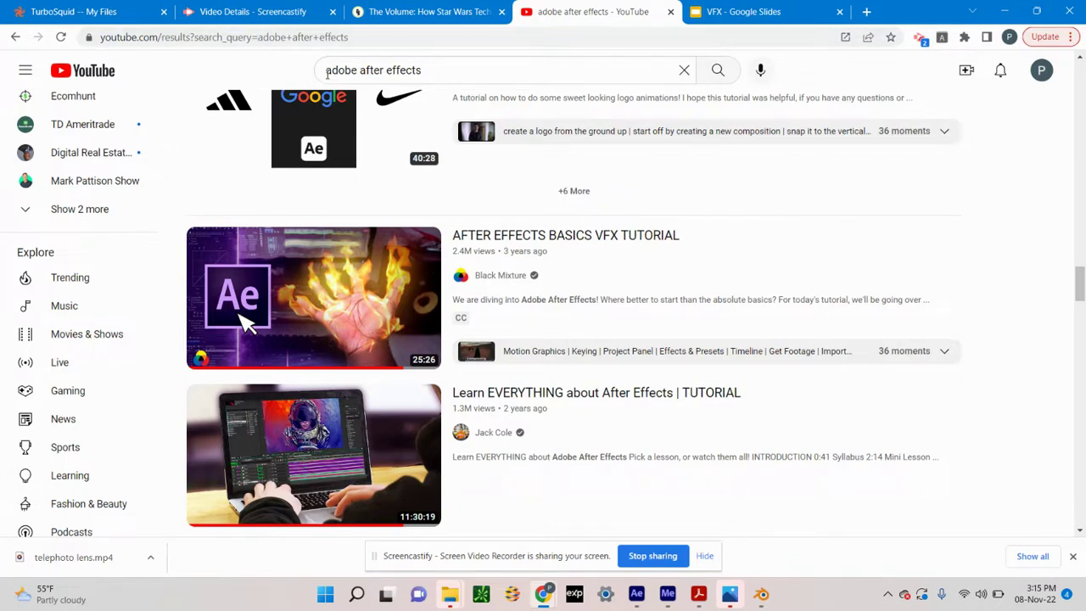
Look through the YouTube results for After Effects tutorials on levitation, superhero landing, particle and fire hand effects.
mouse_move(723, 271)
scroll(723, 272, down, 1)
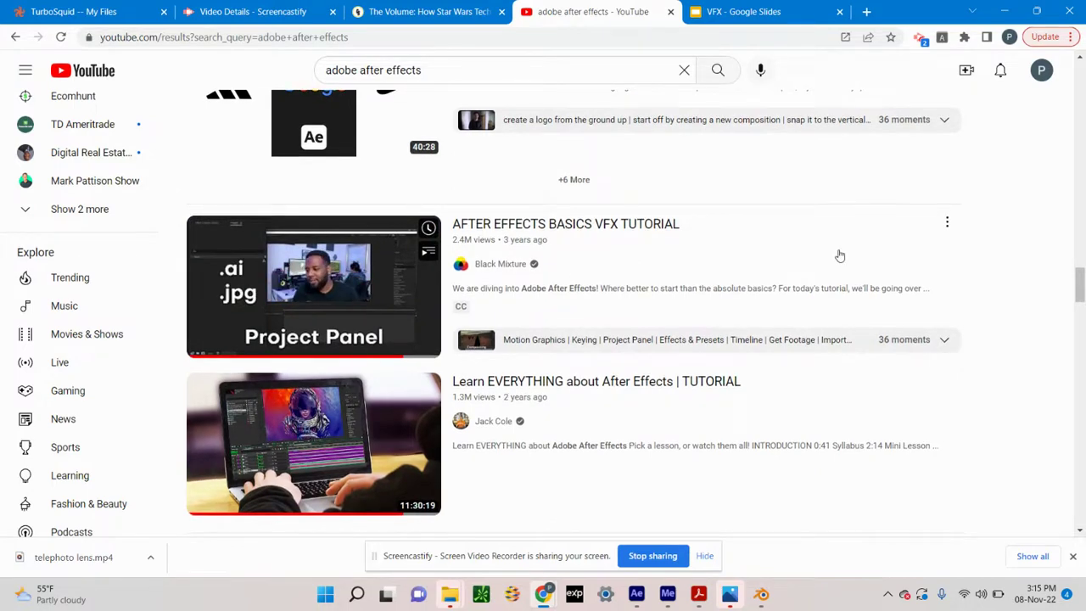
scroll(840, 255, down, 4)
scroll(839, 255, down, 2)
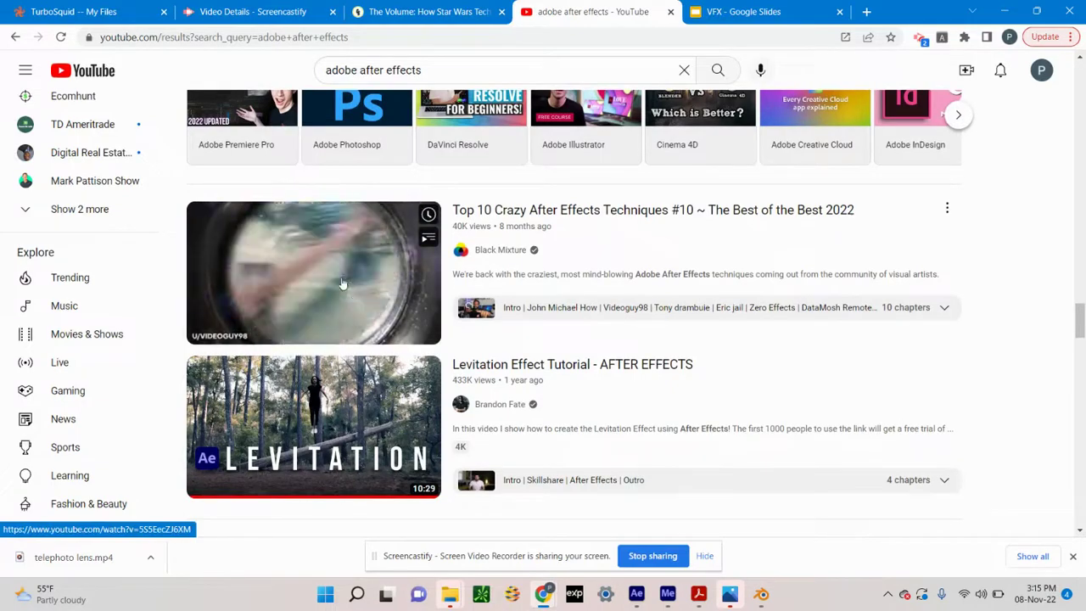
scroll(873, 458, down, 2)
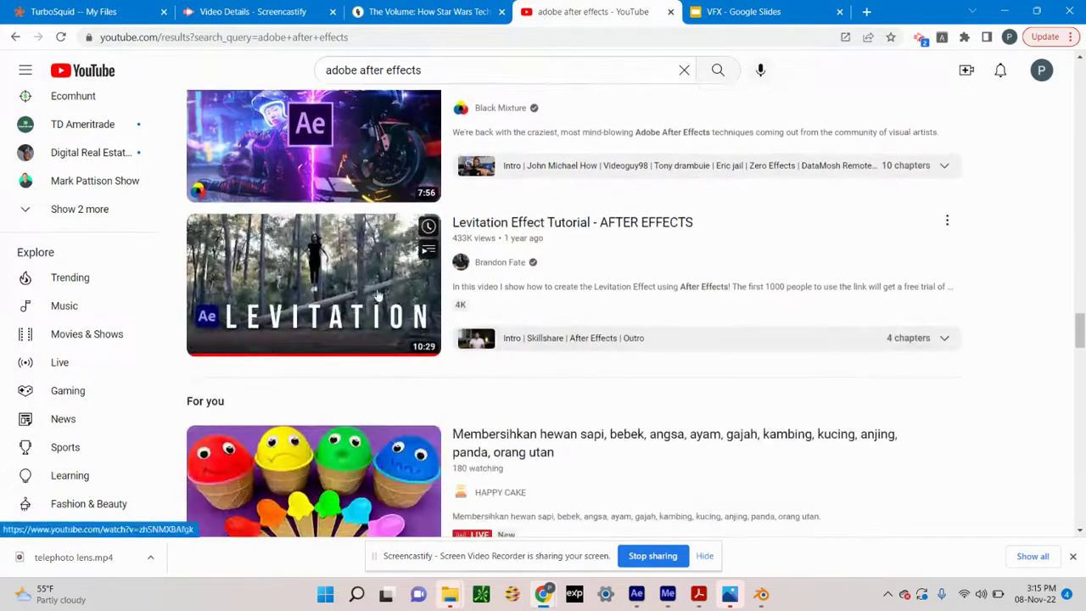
scroll(940, 466, down, 5)
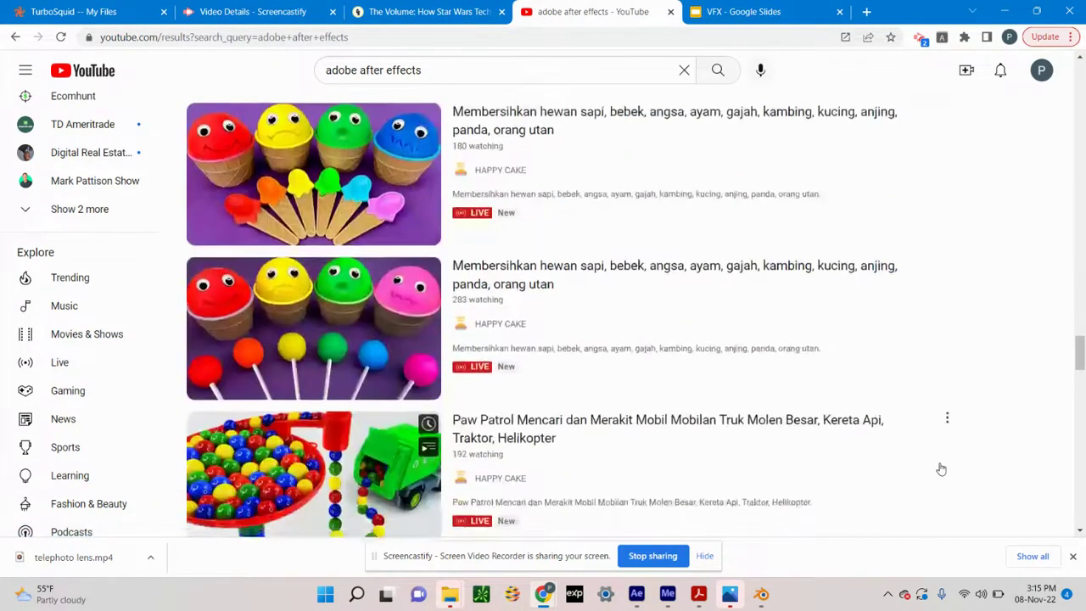
scroll(940, 467, down, 3)
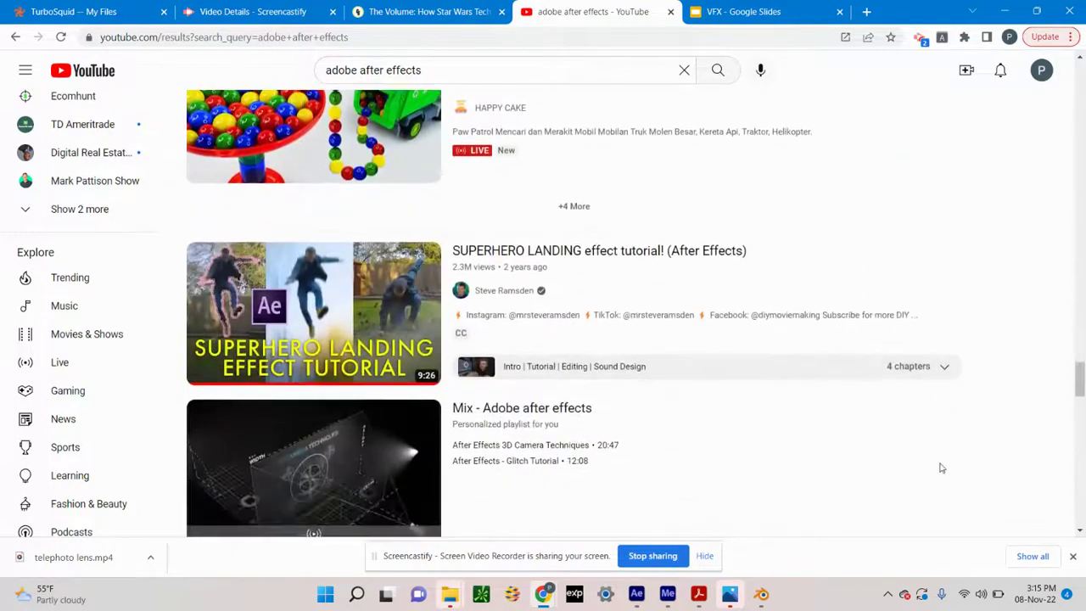
mouse_move(329, 311)
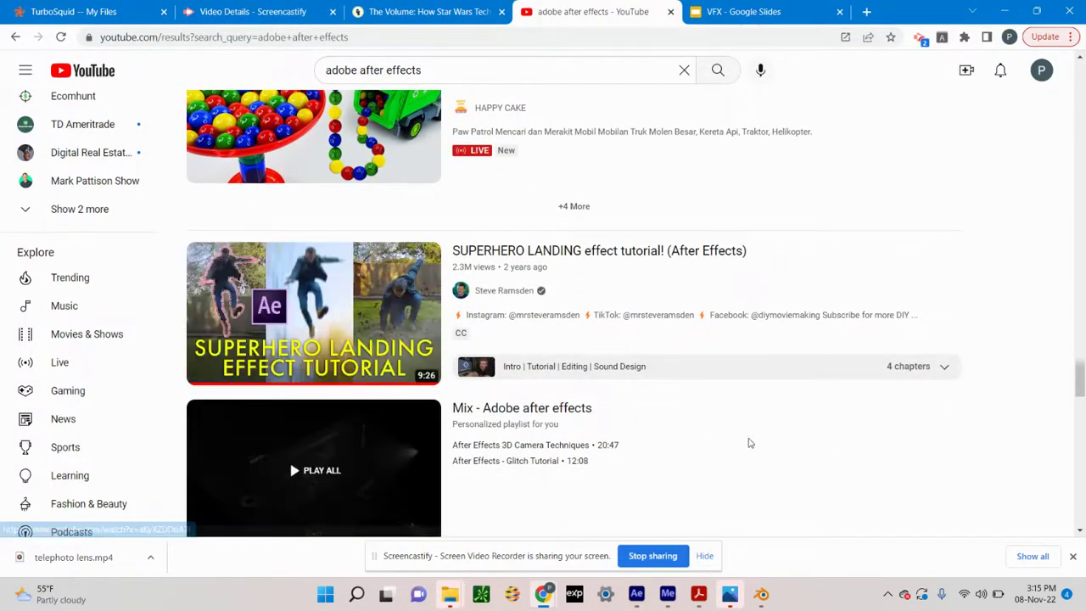
scroll(750, 442, down, 3)
scroll(753, 356, down, 1)
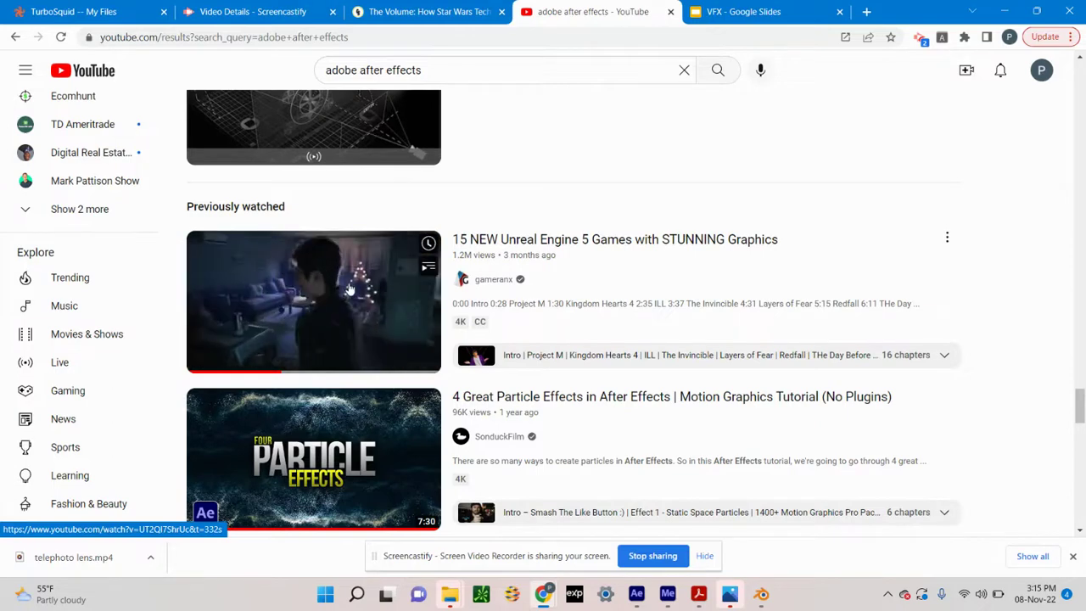
scroll(349, 290, down, 2)
scroll(349, 289, down, 1)
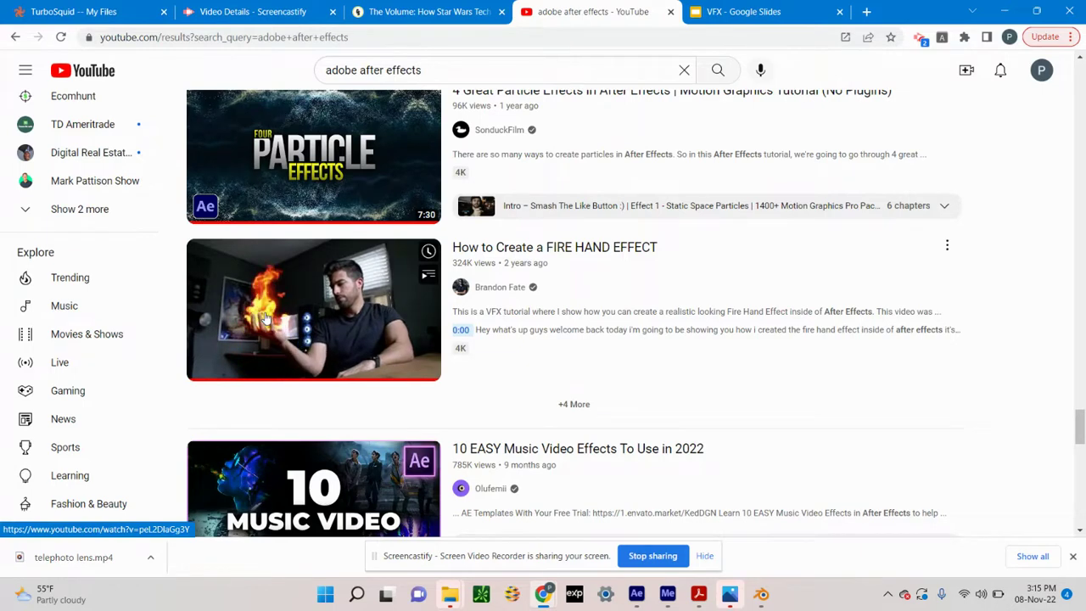
scroll(265, 317, down, 1)
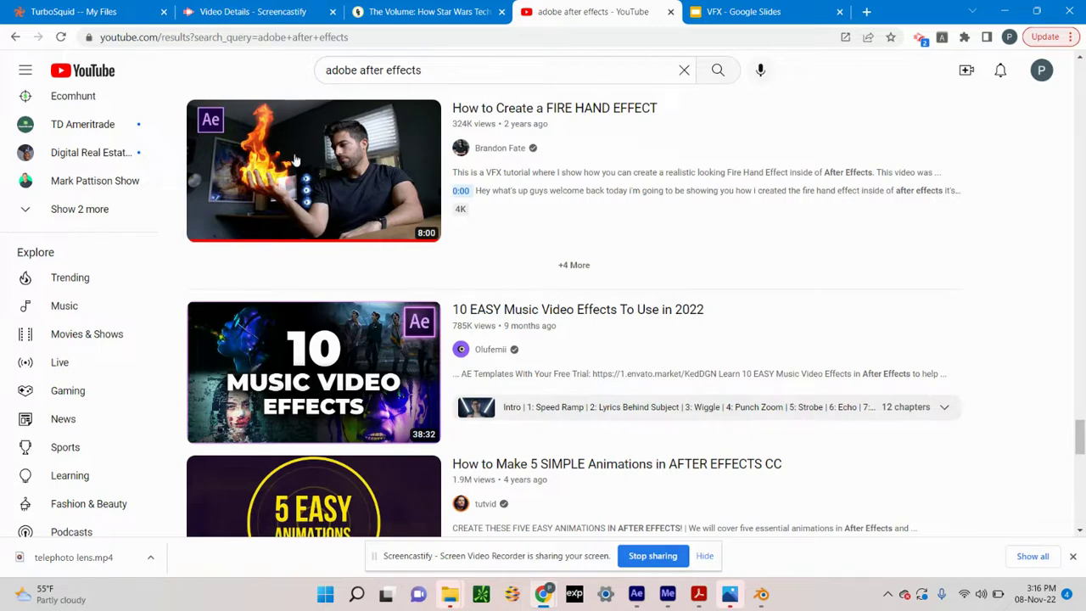
Return from the YouTube results to The Volume article's Mandalorian set photo.
click(370, 9)
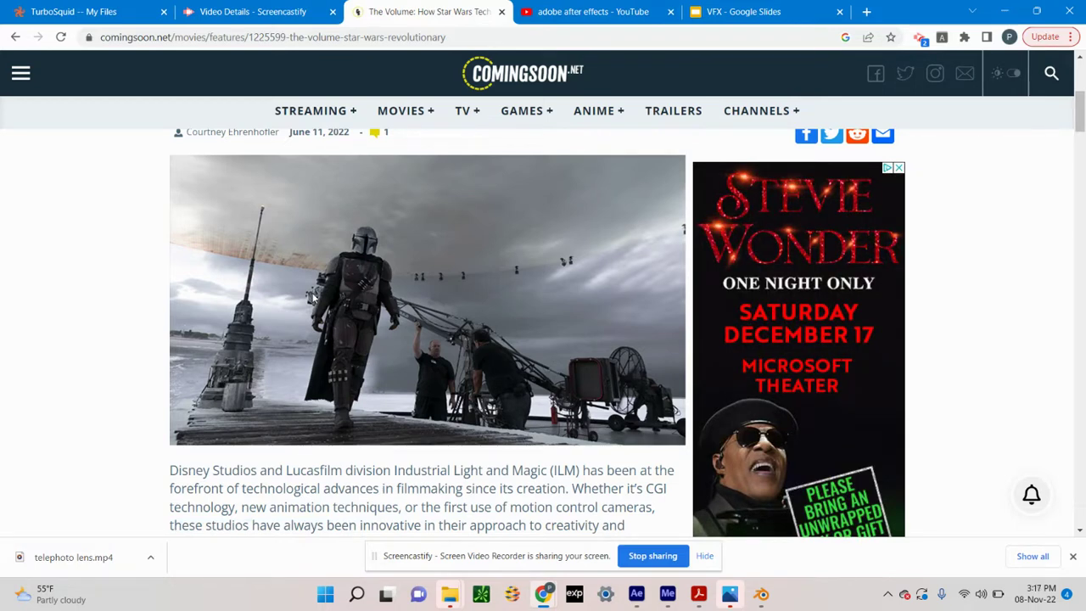
click(310, 302)
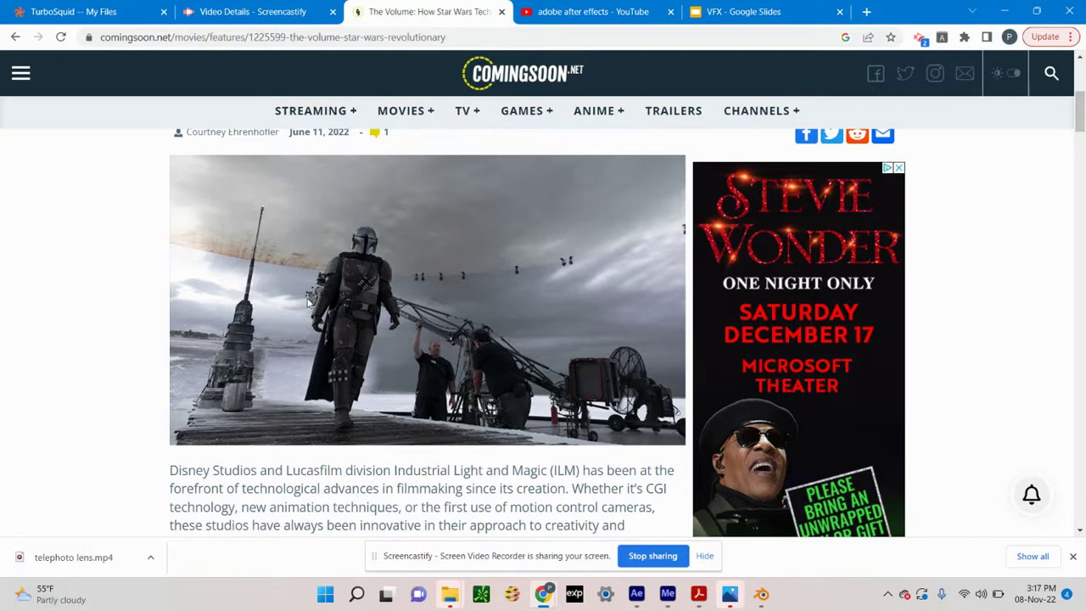